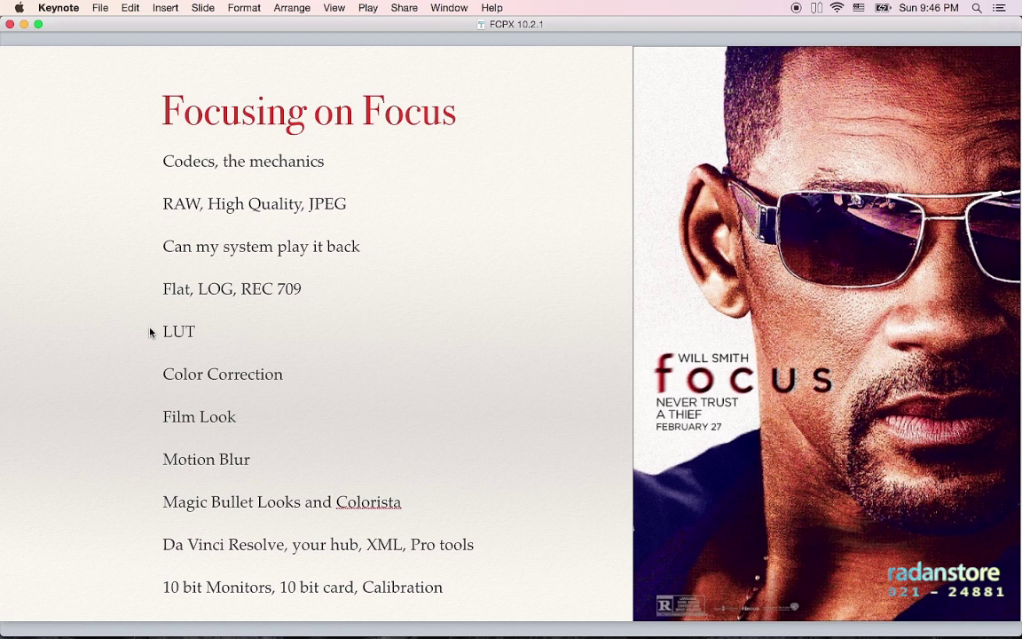
# Leave Keynote's 'Focusing on Focus' slide with Cmd-Tab to reach QuickTime Player
pyautogui.press('super+Tab')
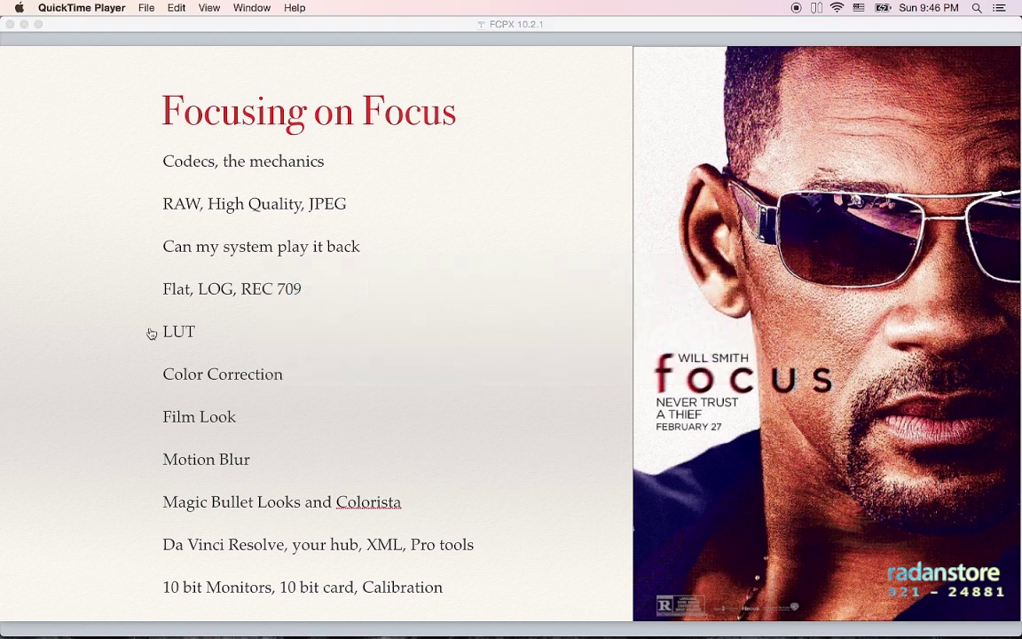
# Cycle from QuickTime Player to Final Cut Pro's LUT Flat project with the cafe and beach clips
pyautogui.press('super+Tab')
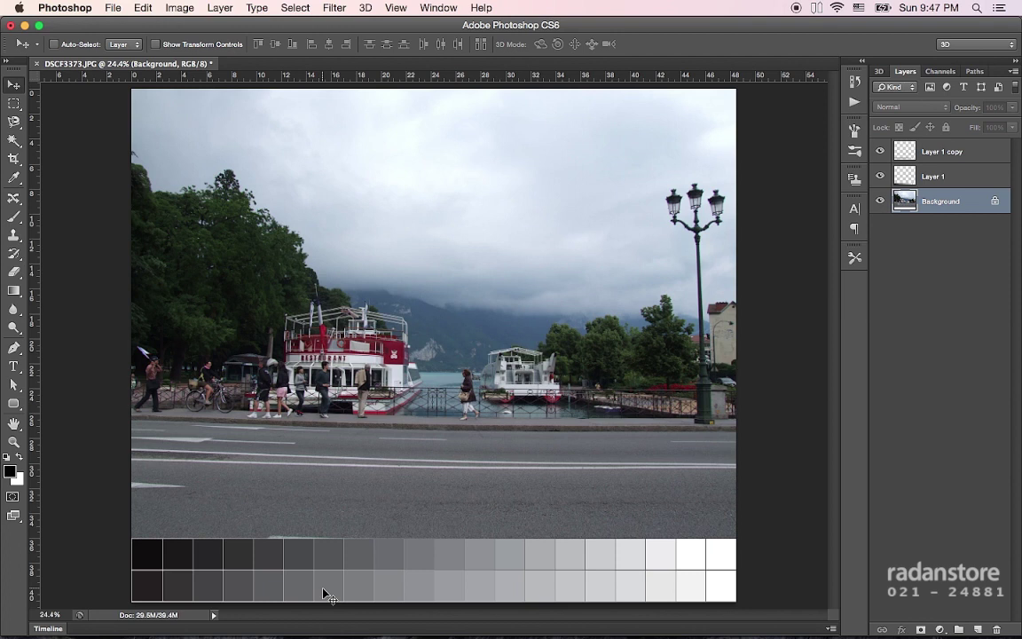
pyautogui.press('super+Tab')
pyautogui.press('super+Tab')
pyautogui.press('super+Tab')
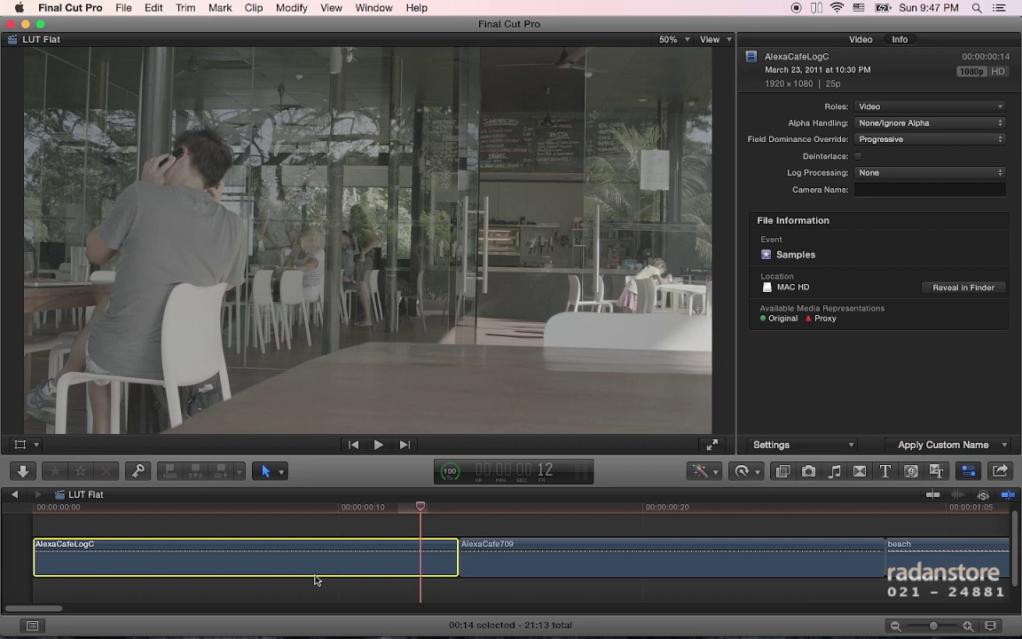
# Glance at the street photo in Photoshop, then select the beach clip and open its RED RAW settings
pyautogui.press('super+Tab')
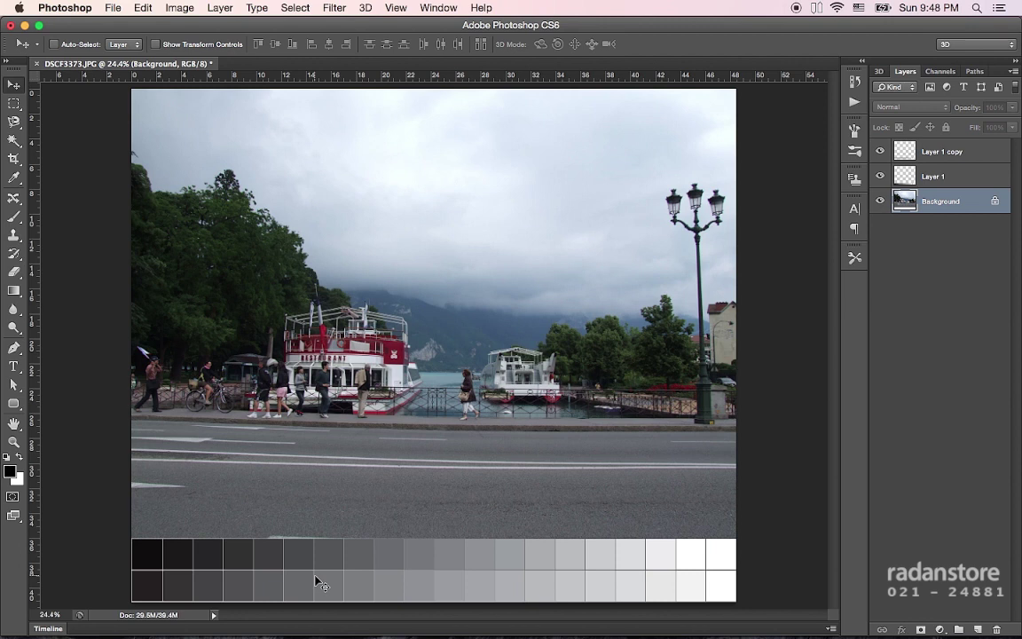
pyautogui.press('super+Tab')
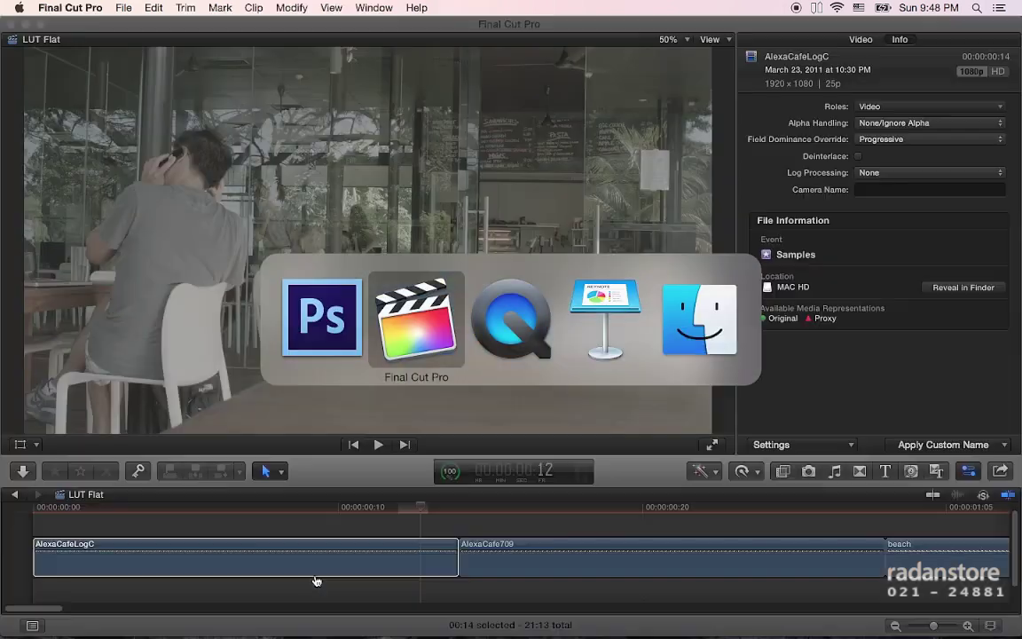
pyautogui.click(412, 513)
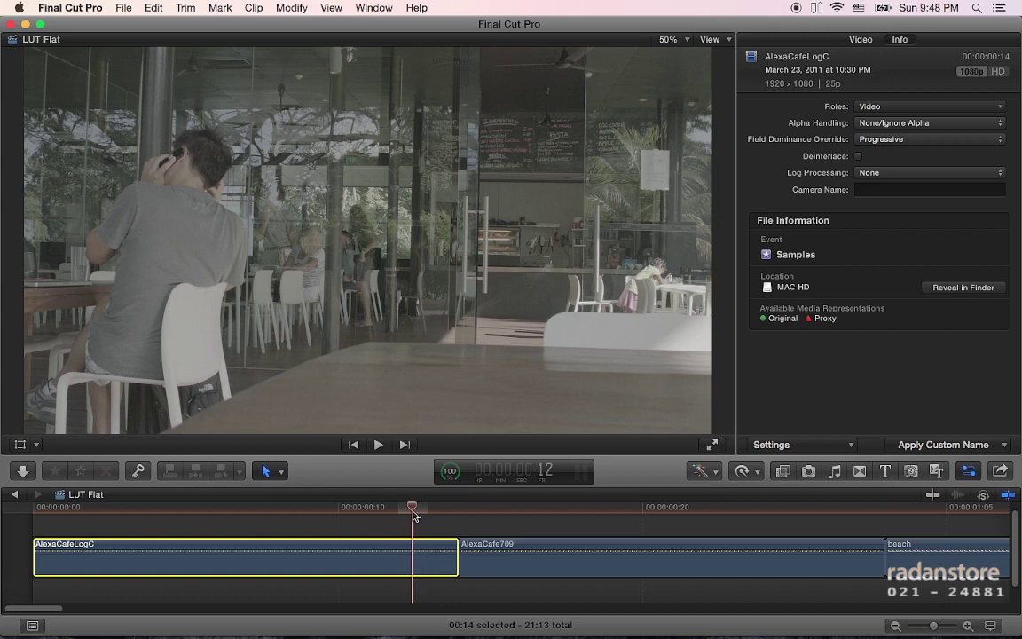
pyautogui.click(920, 510)
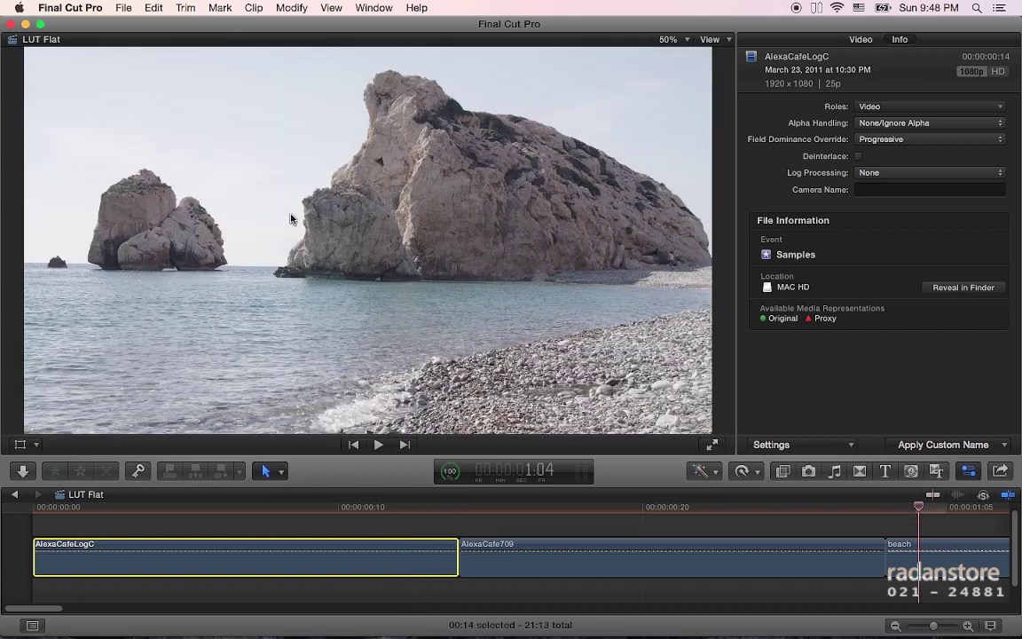
pyautogui.click(951, 558)
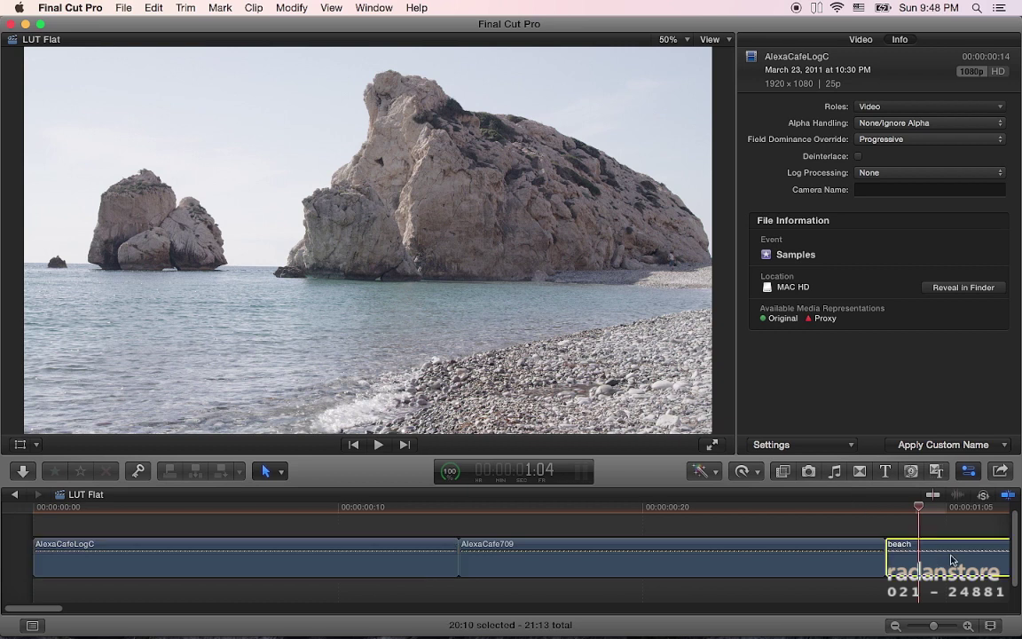
pyautogui.click(839, 348)
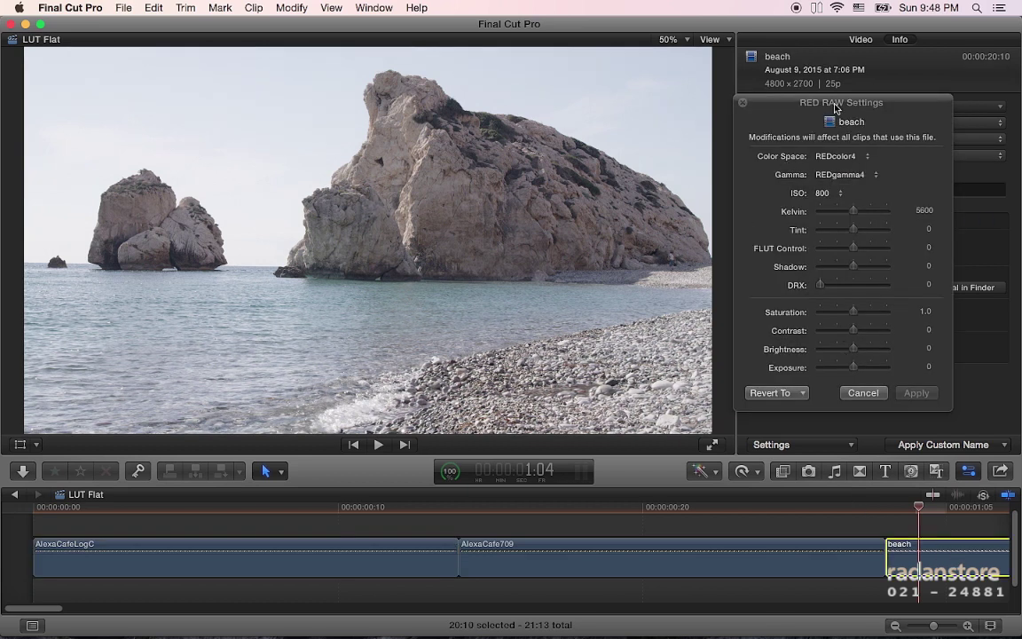
# Try the REDcolor3 and DRAGONcolor2 colour spaces, then settle back on REDcolor4
pyautogui.moveTo(834, 107); pyautogui.dragTo(821, 101)
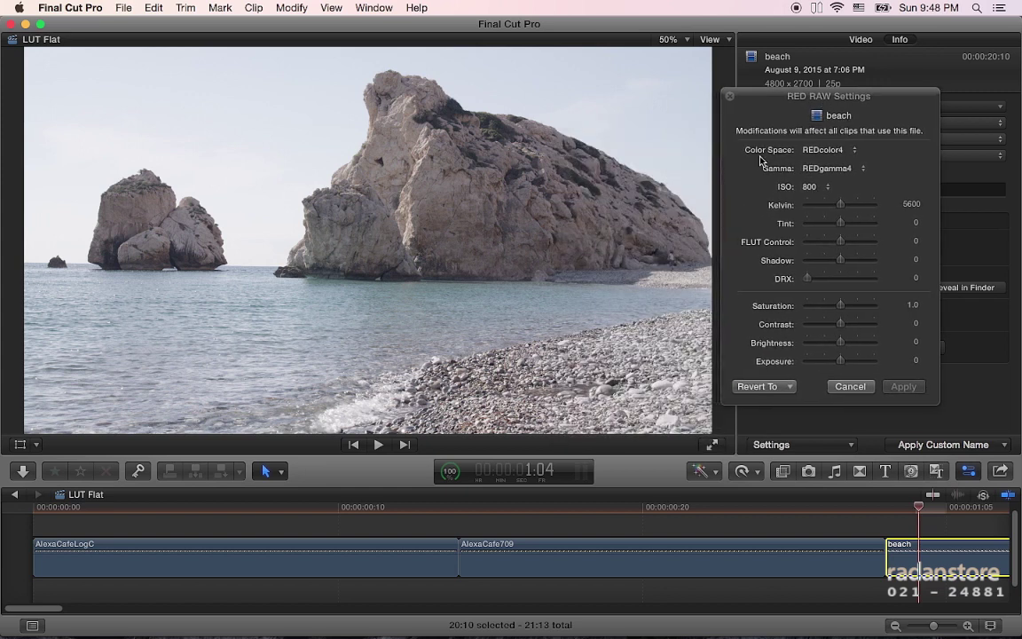
pyautogui.click(829, 152)
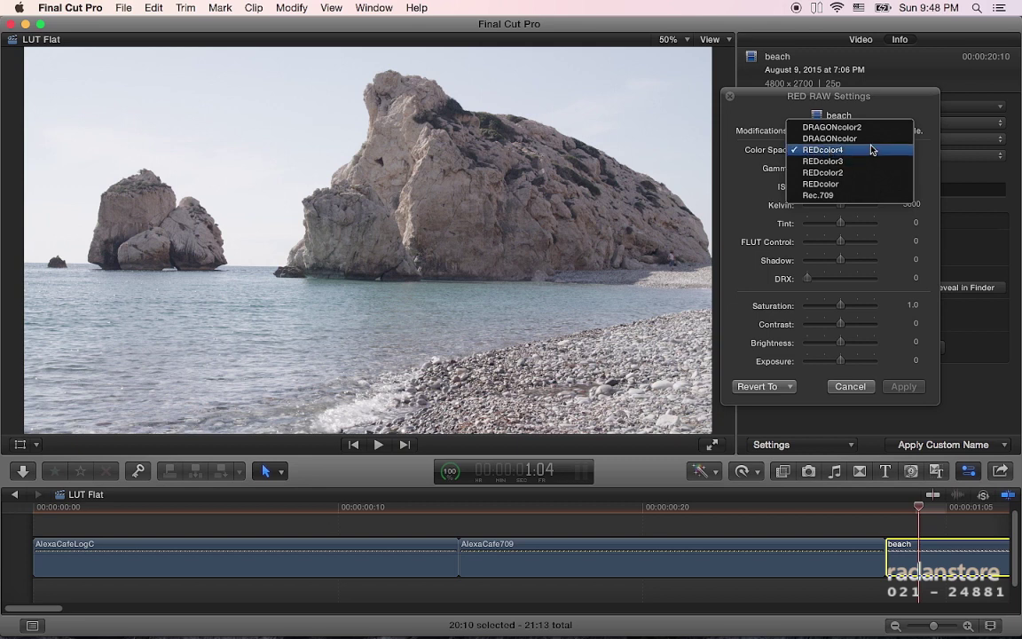
pyautogui.click(658, 149)
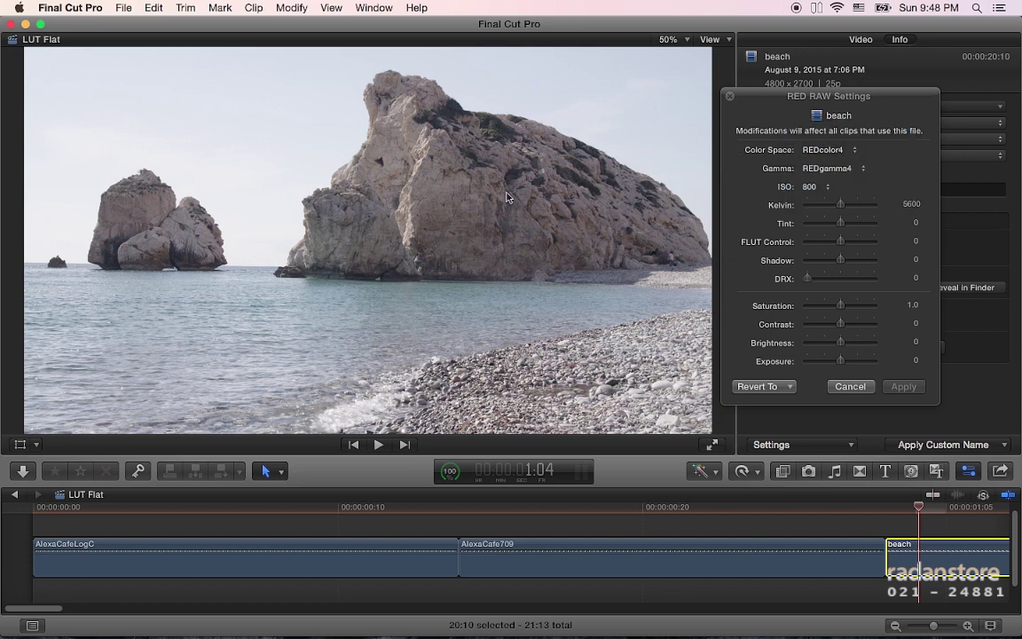
pyautogui.click(782, 150)
pyautogui.click(830, 139)
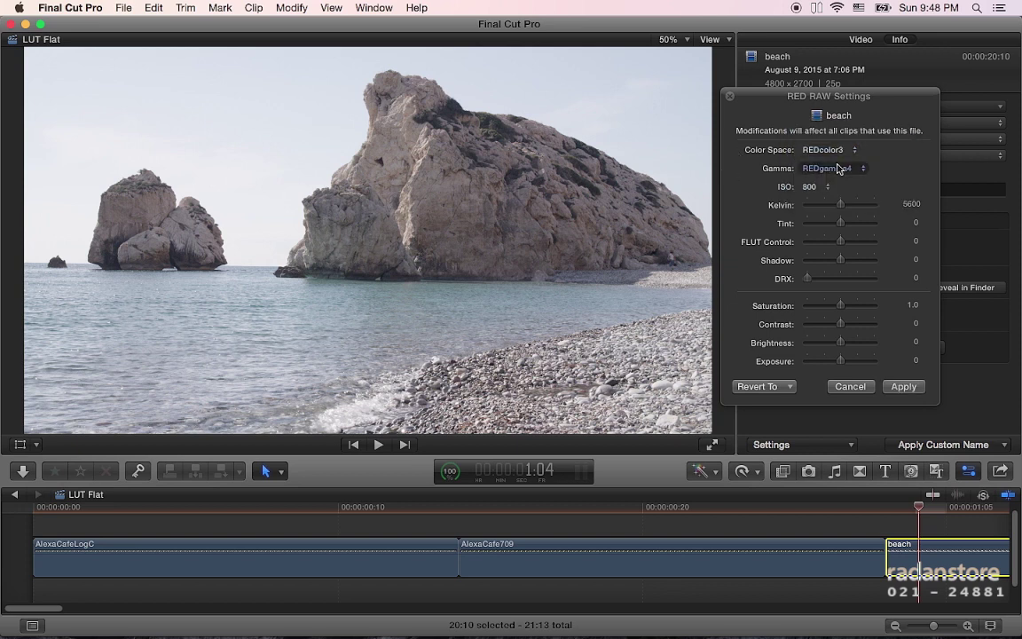
pyautogui.click(815, 150)
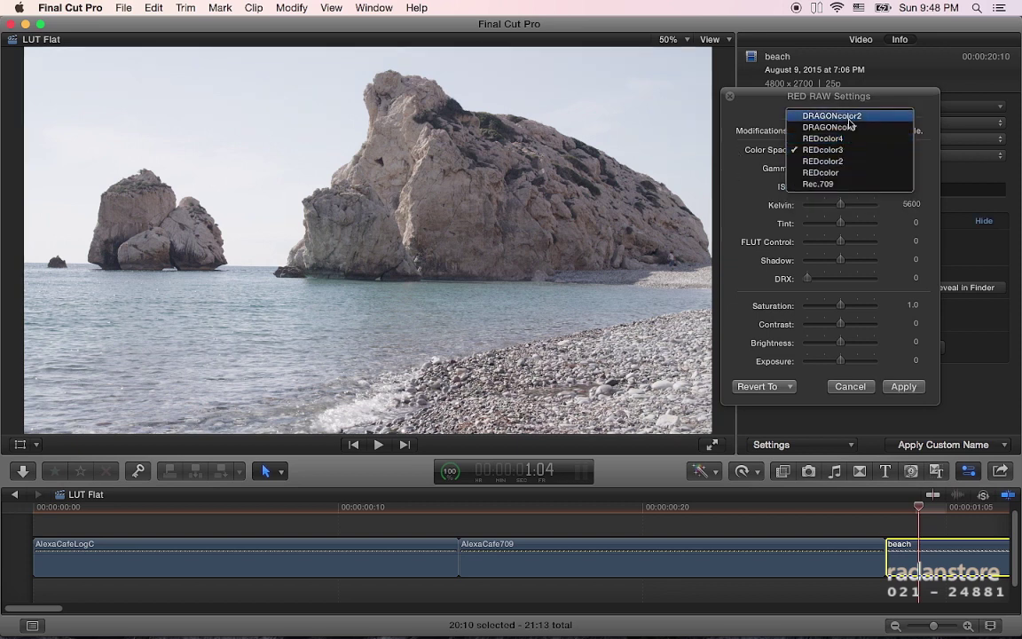
pyautogui.click(849, 124)
pyautogui.click(834, 150)
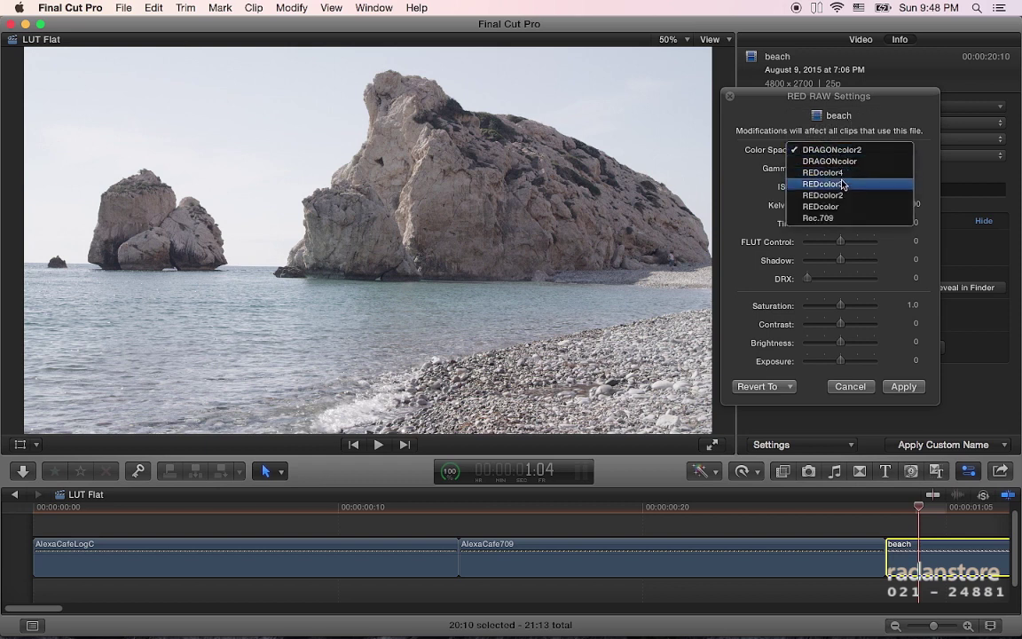
pyautogui.click(838, 172)
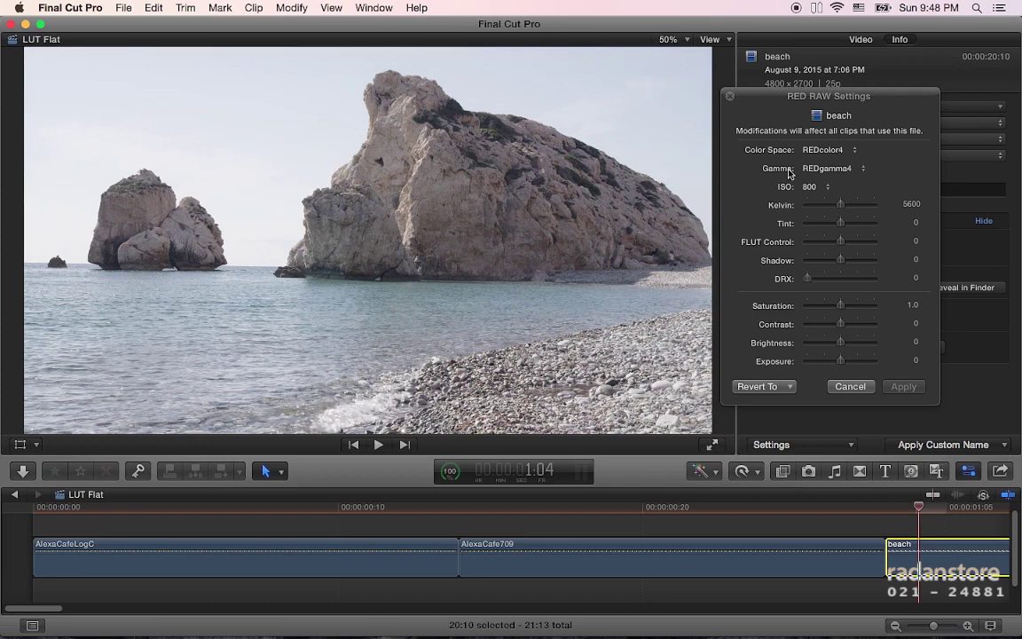
# Set the gamma curve to REDlog and apply it to the beach clip
pyautogui.click(844, 169)
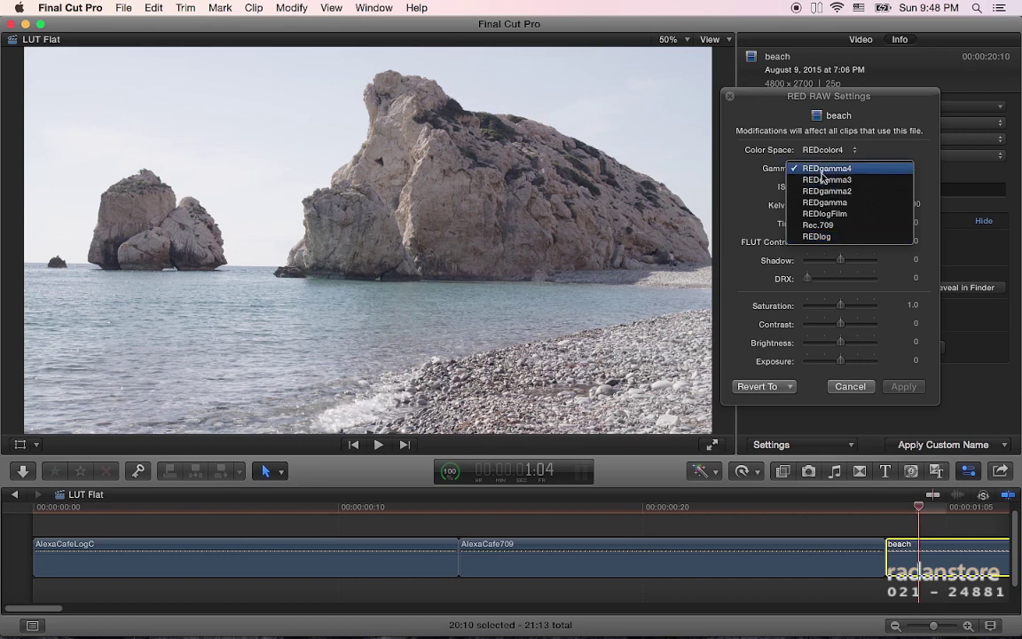
pyautogui.click(841, 237)
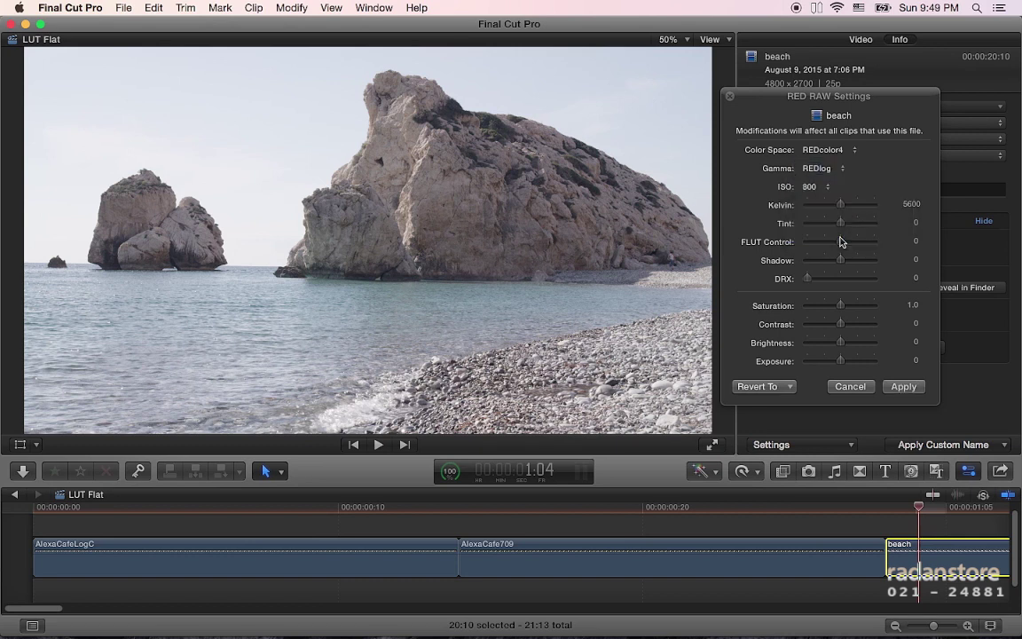
pyautogui.click(905, 386)
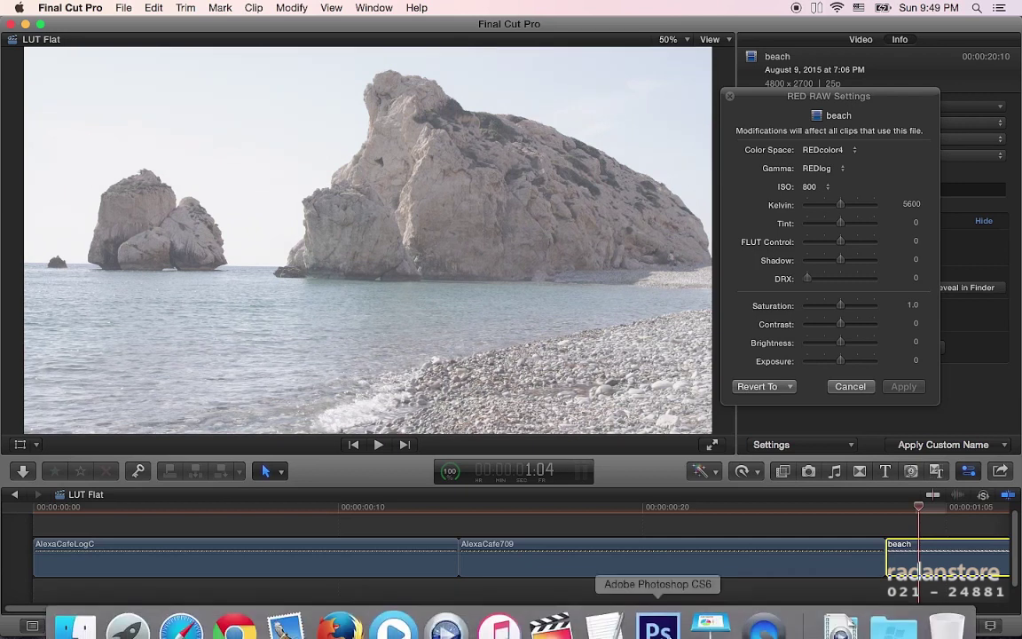
pyautogui.click(669, 626)
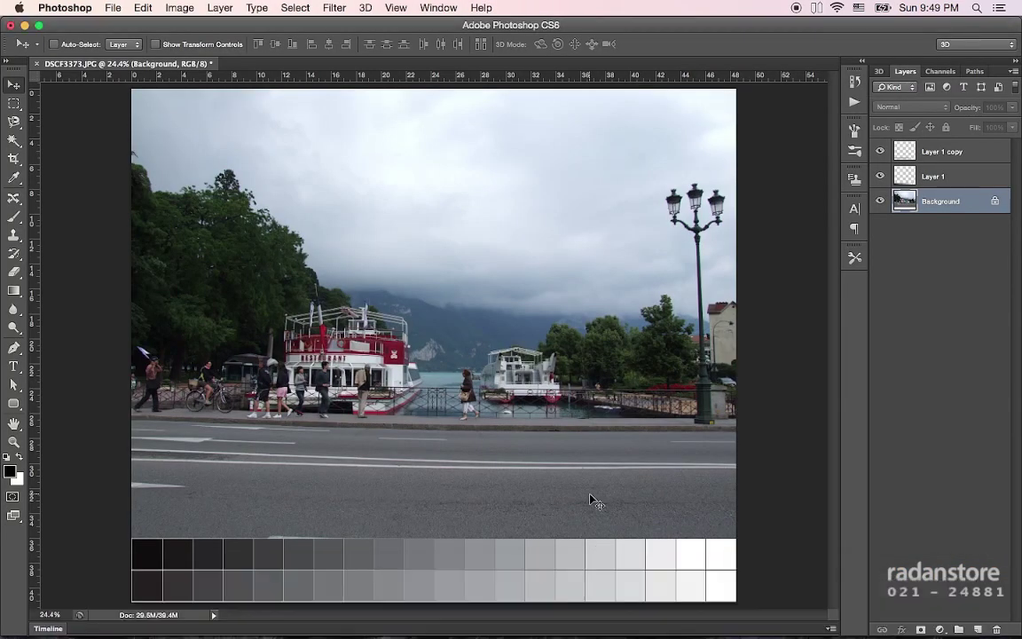
pyautogui.press('super+Tab')
pyautogui.press('super+Tab')
pyautogui.press('super+Tab')
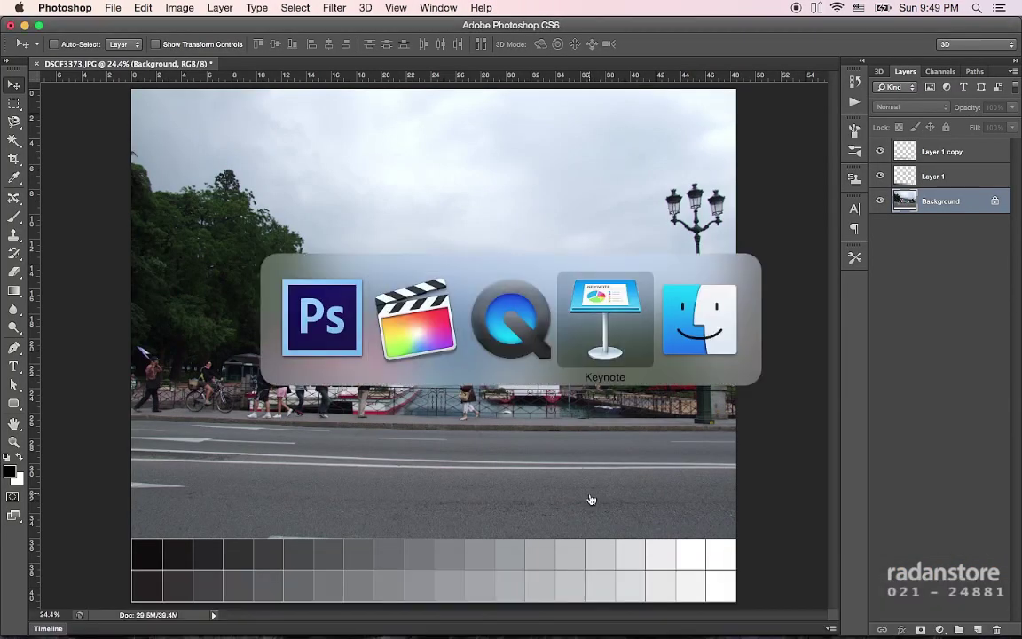
pyautogui.press('super+Tab')
pyautogui.press('super+Tab')
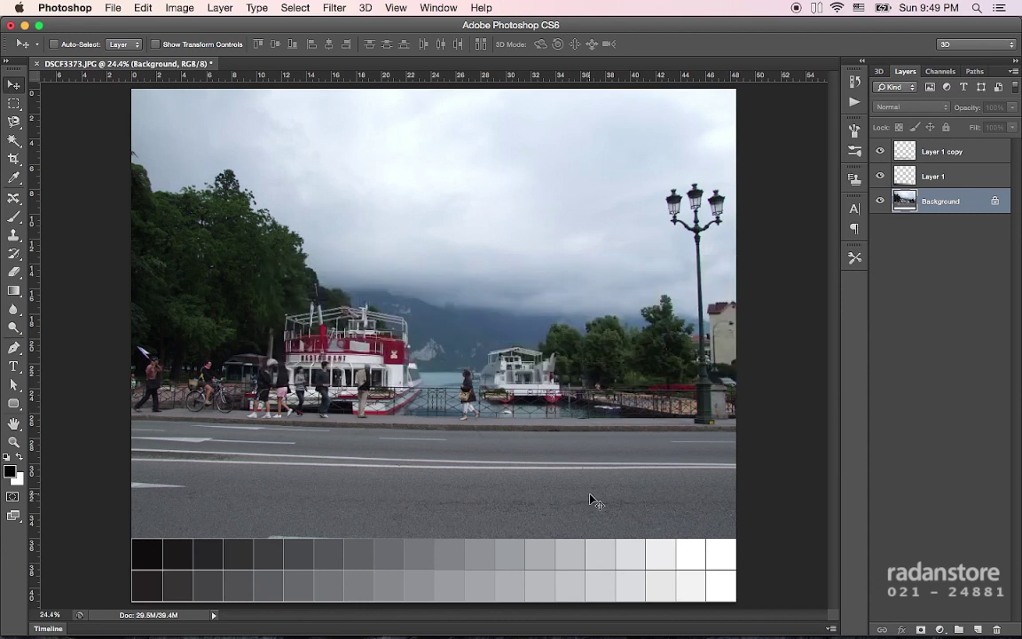
pyautogui.press('super+Tab')
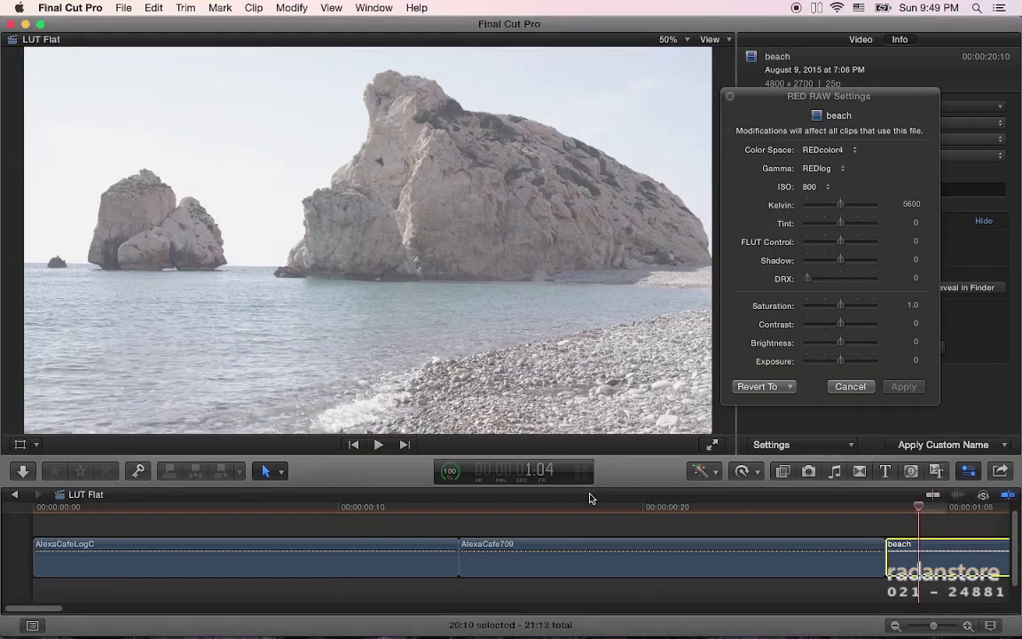
pyautogui.hscroll(3, 570, 561)
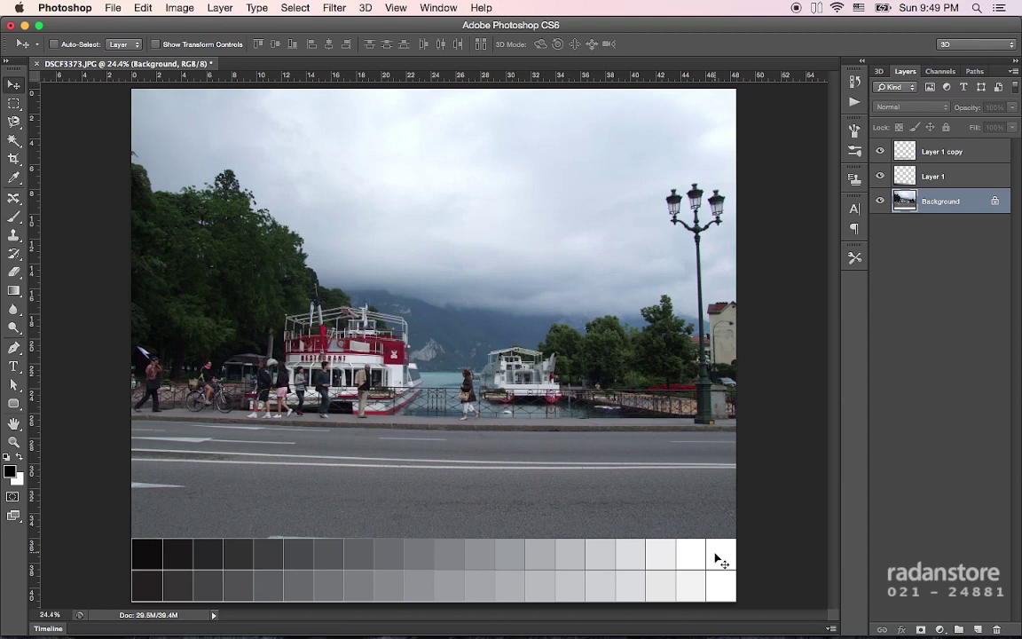
pyautogui.press('cmd+Tab')
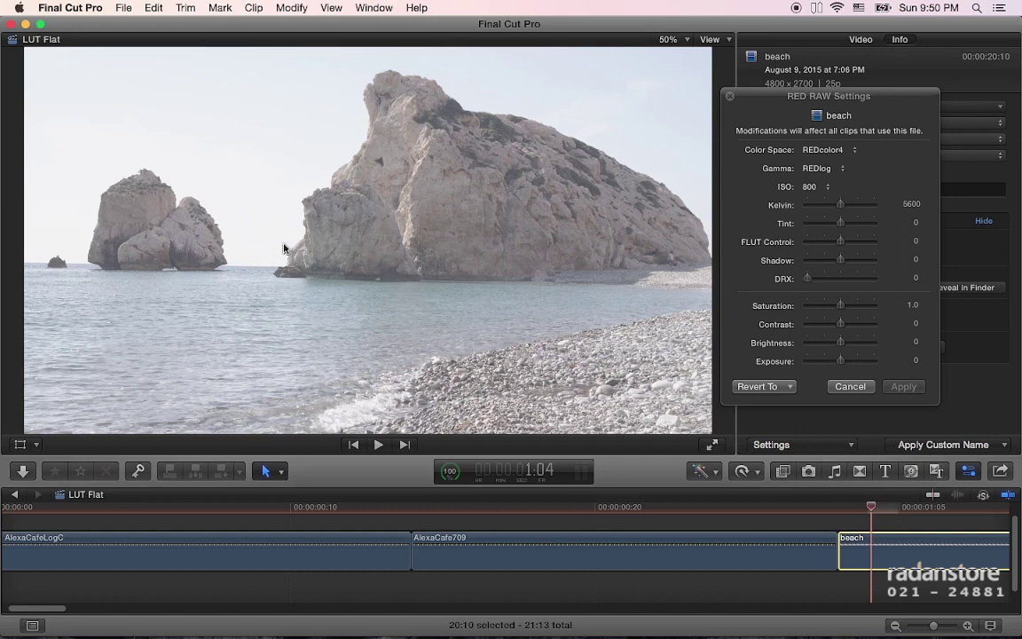
# Change the beach clip's RED gamma from REDlog to Rec.709 and apply it
pyautogui.click(815, 168)
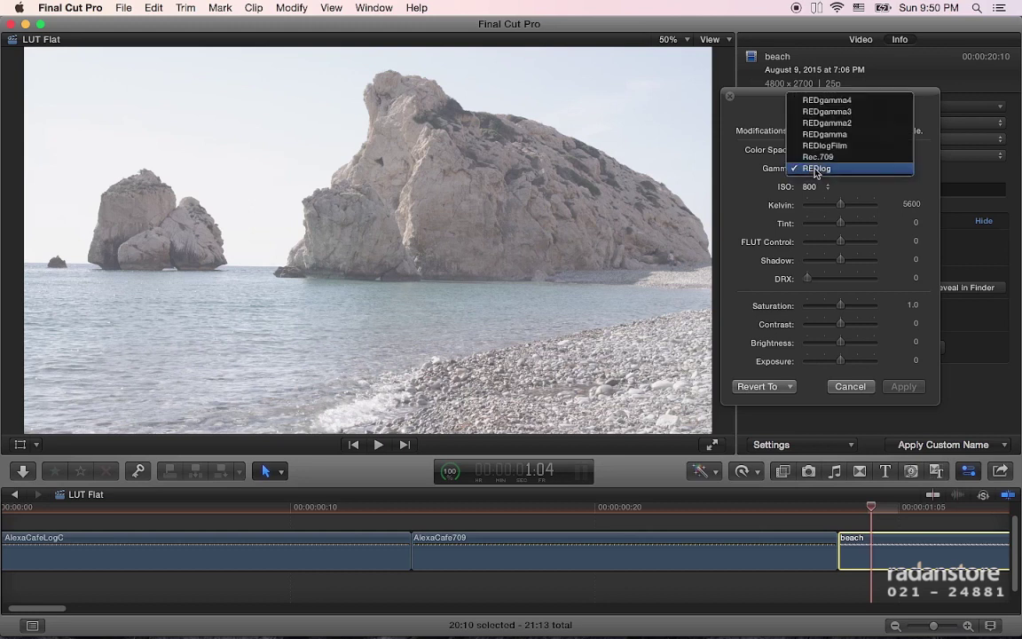
pyautogui.click(817, 157)
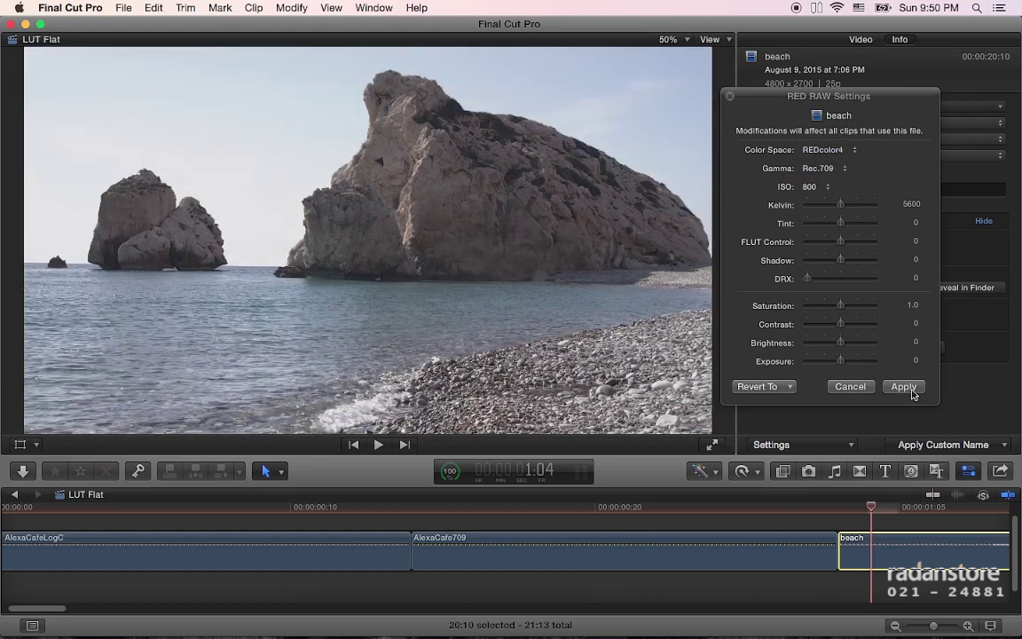
pyautogui.click(907, 387)
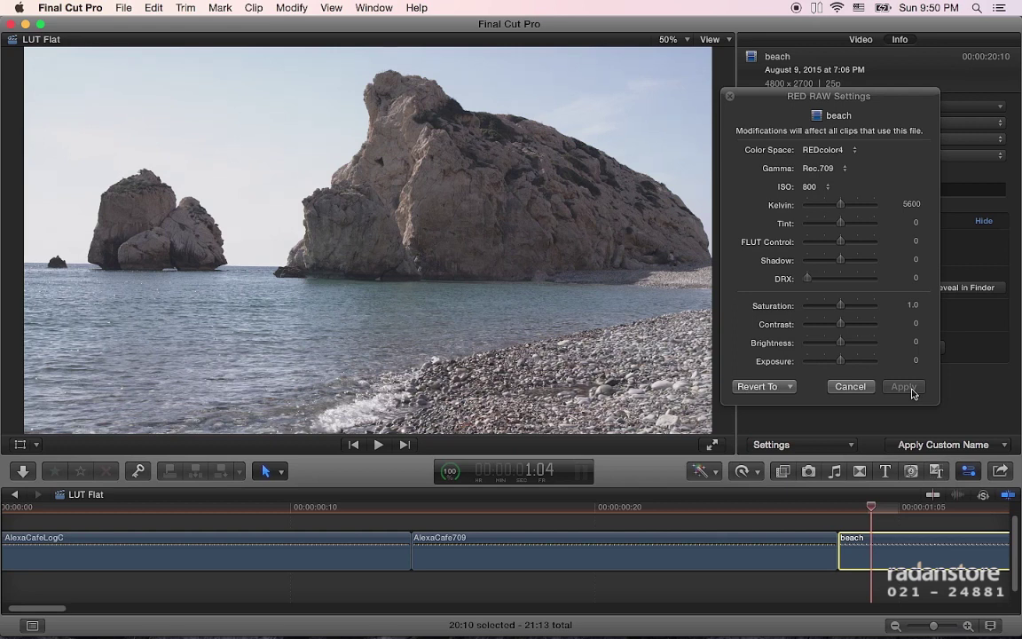
# Close the RED RAW window and set the AlexaCafeLogC clip's Log Processing to ARRI Log C
pyautogui.click(308, 507)
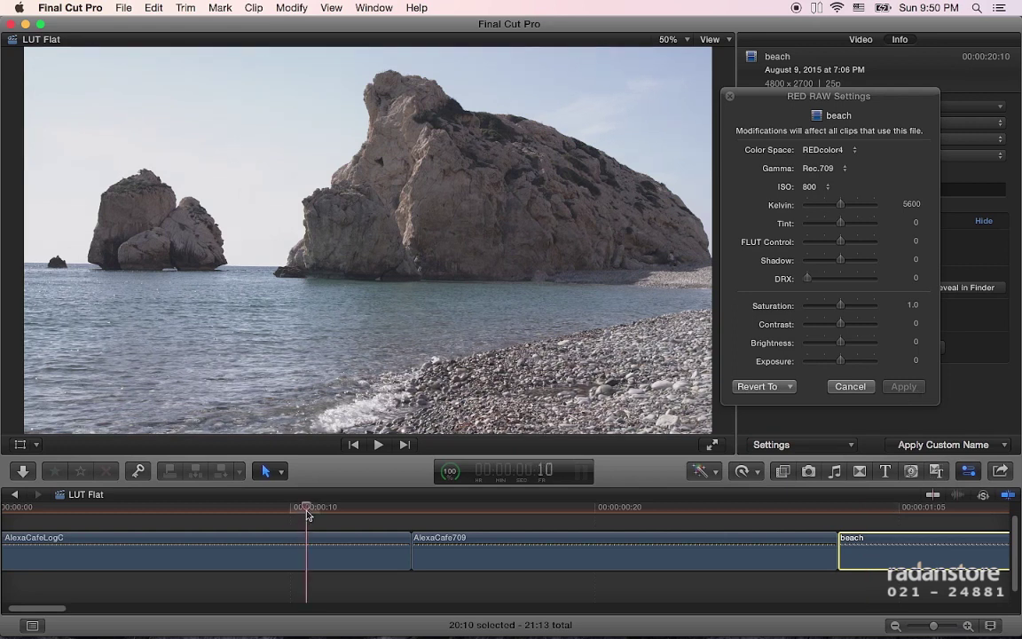
pyautogui.click(850, 387)
pyautogui.click(365, 547)
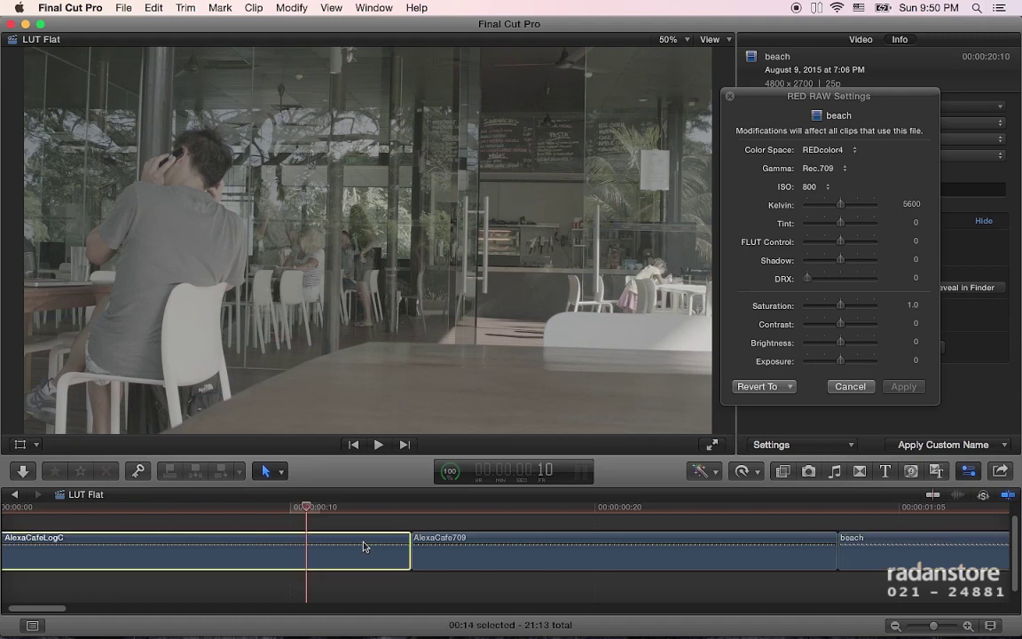
pyautogui.click(729, 96)
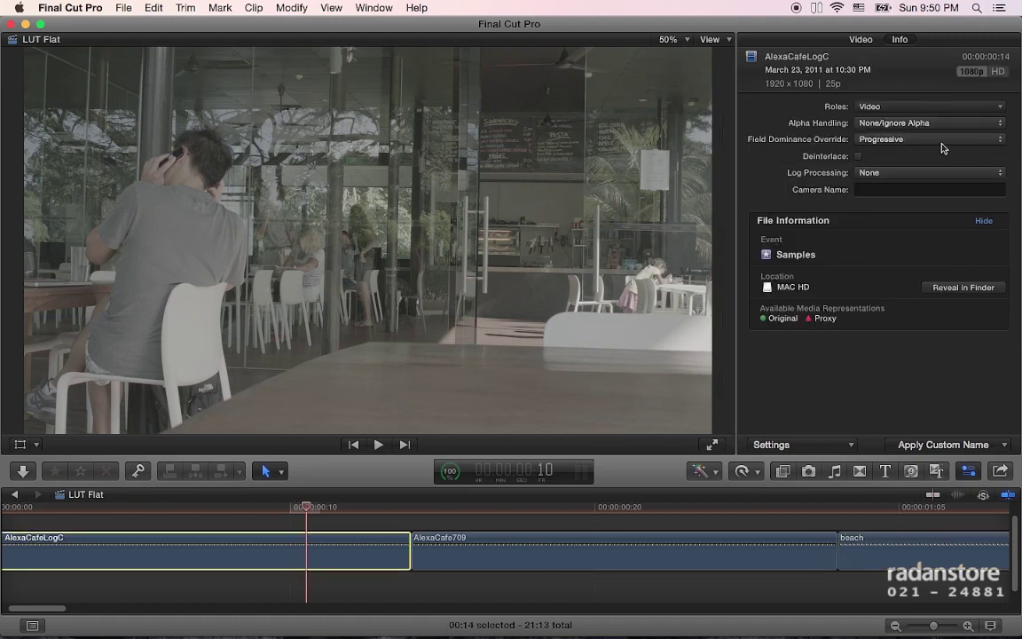
pyautogui.click(892, 177)
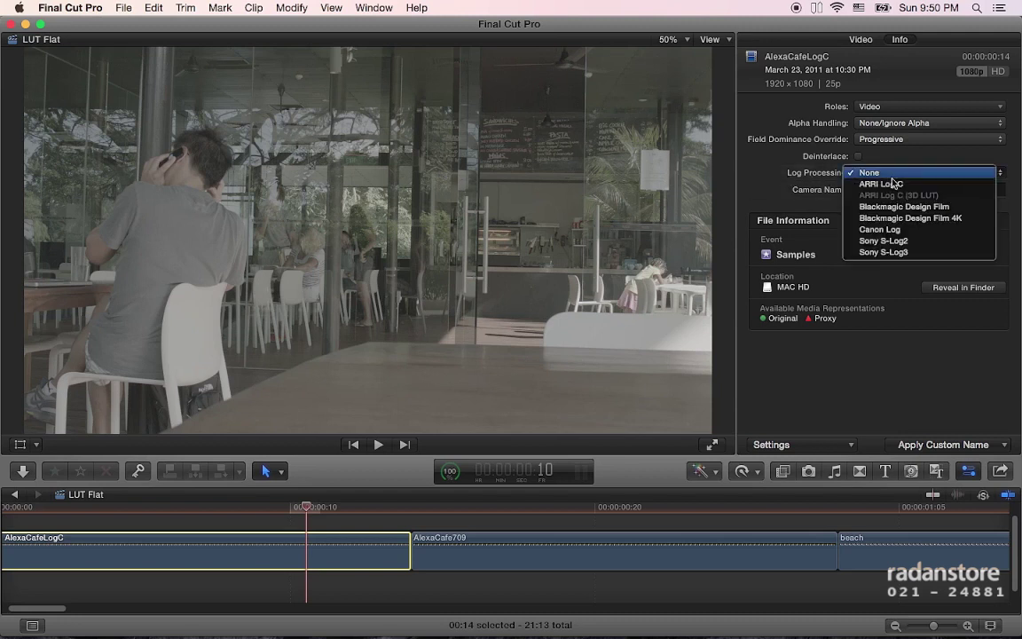
pyautogui.click(912, 187)
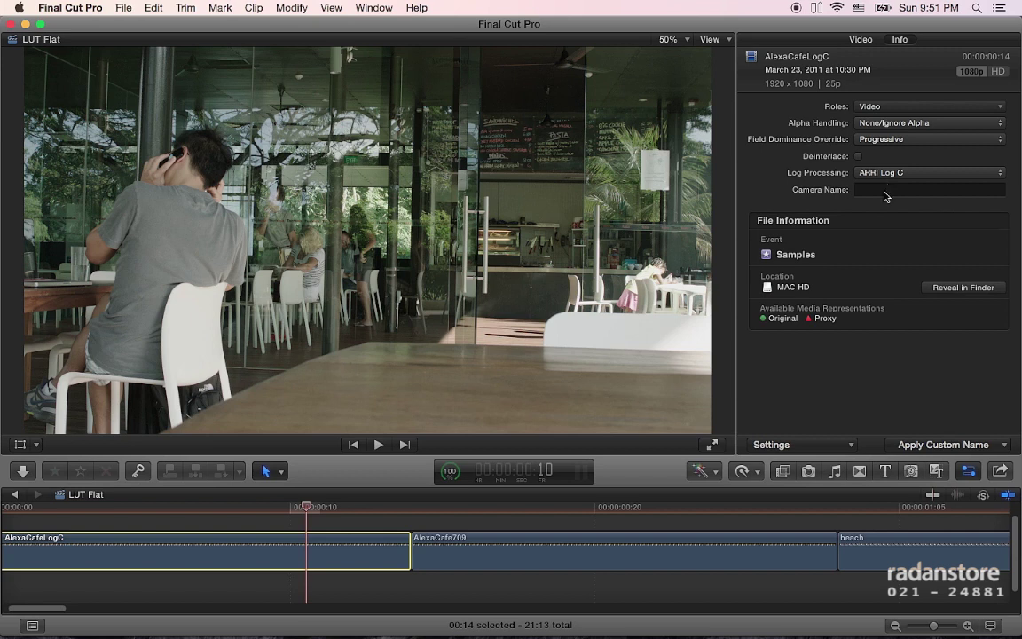
# Select the beach clip, open its RED RAW settings and cancel without changes
pyautogui.click(885, 507)
pyautogui.click(889, 554)
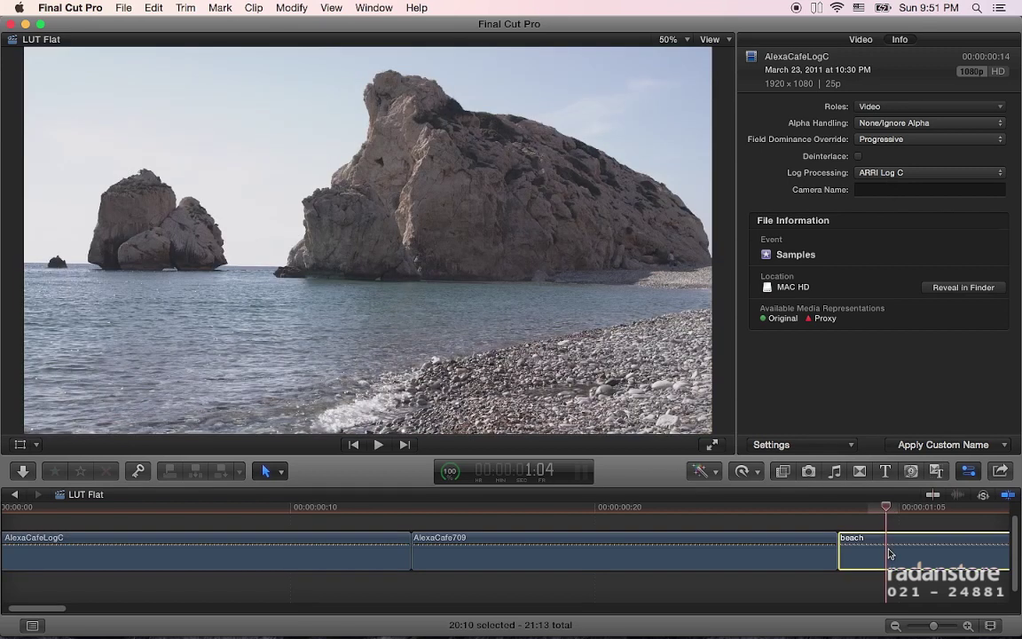
pyautogui.click(857, 345)
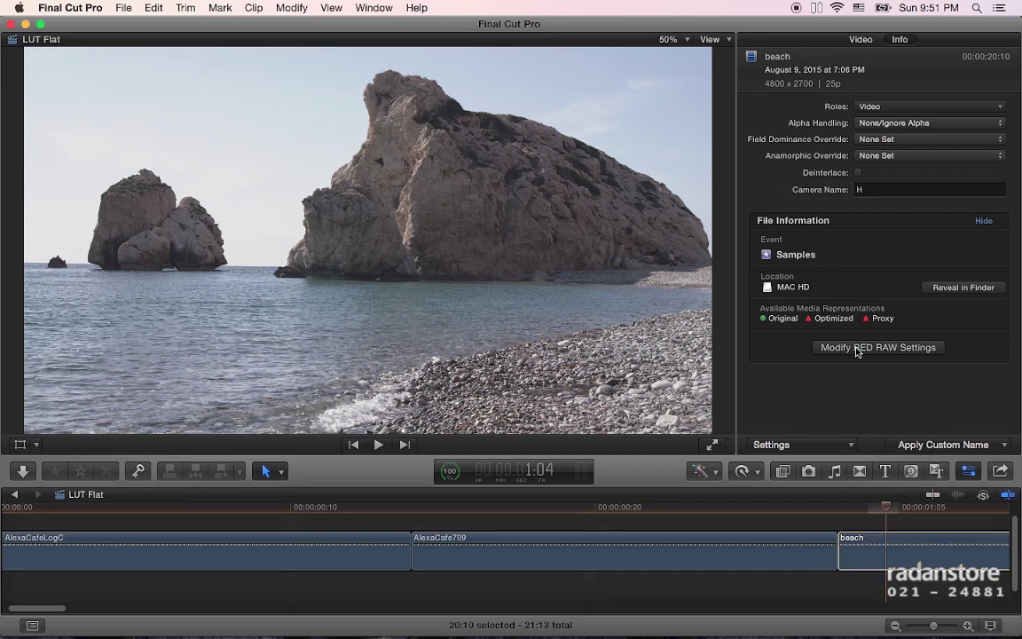
pyautogui.click(848, 386)
# Select the AlexaCafeLogC clip and set its Log Processing back to None
pyautogui.click(343, 508)
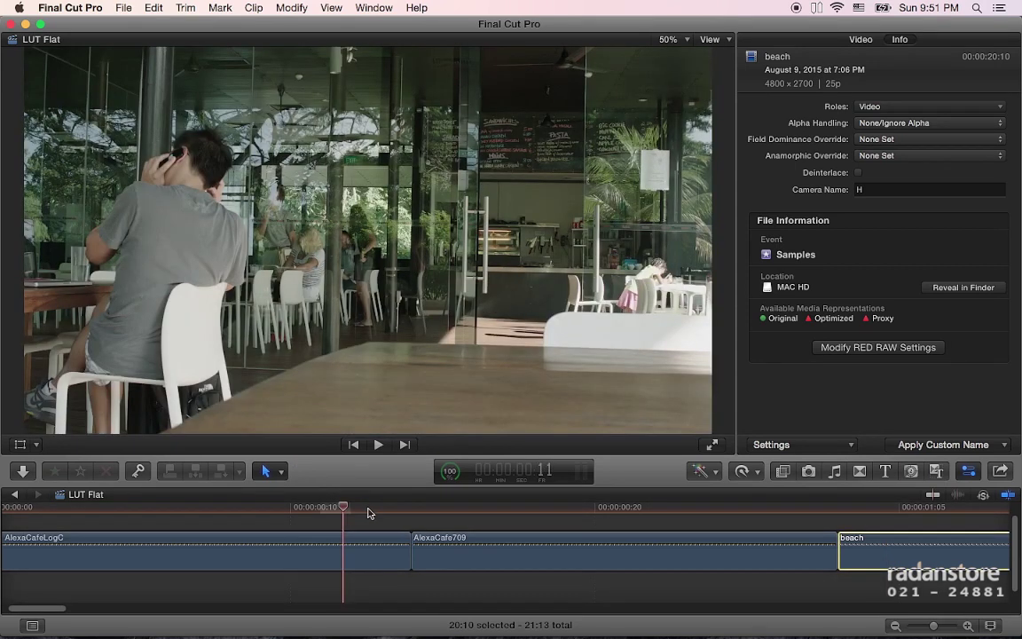
pyautogui.click(373, 525)
pyautogui.click(373, 536)
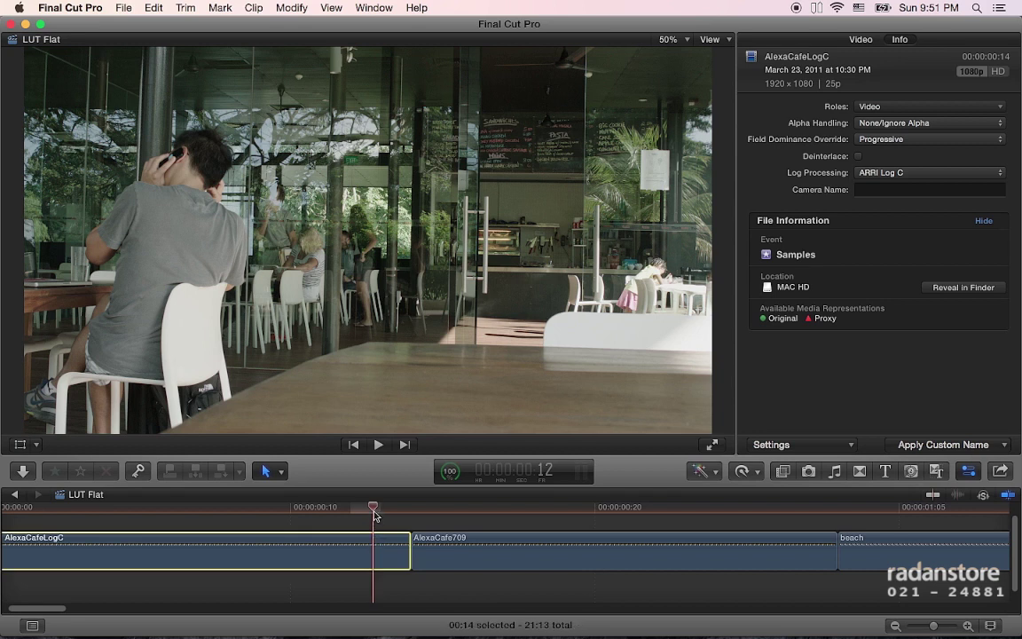
pyautogui.click(885, 172)
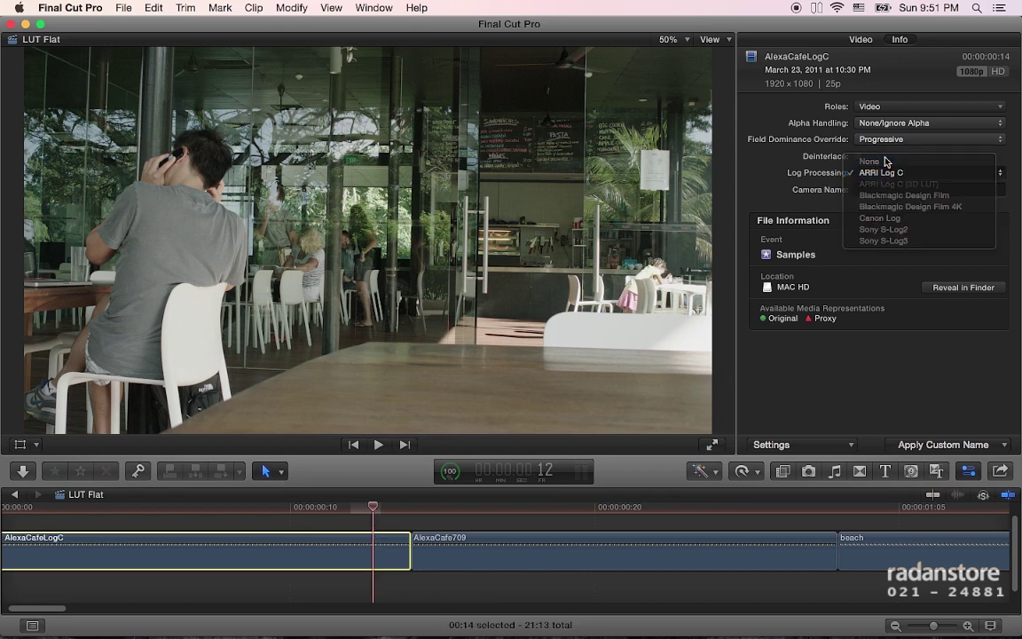
pyautogui.click(885, 160)
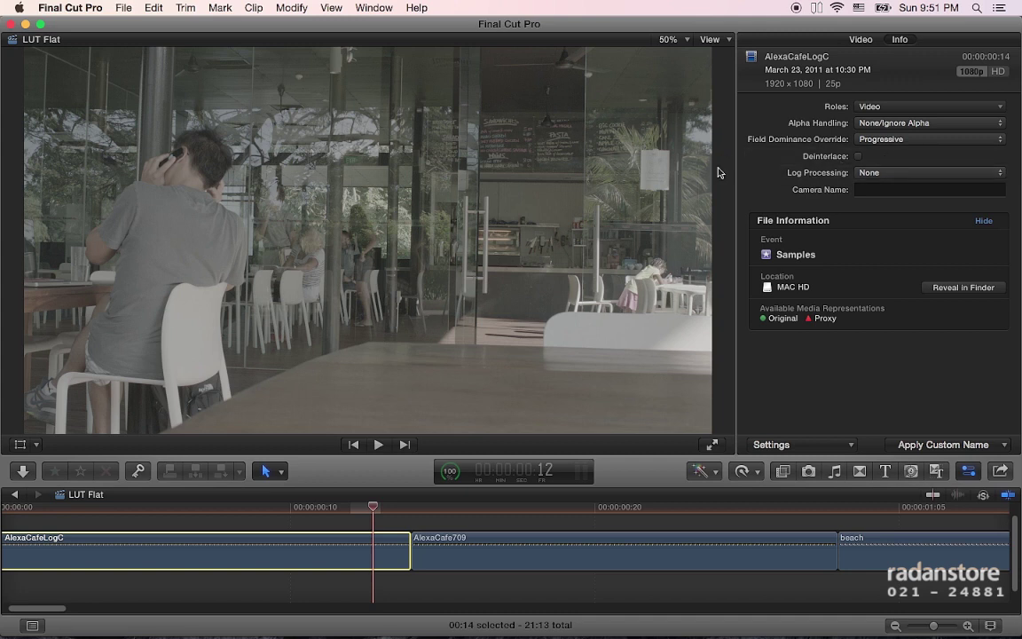
pyautogui.moveTo(658, 620)
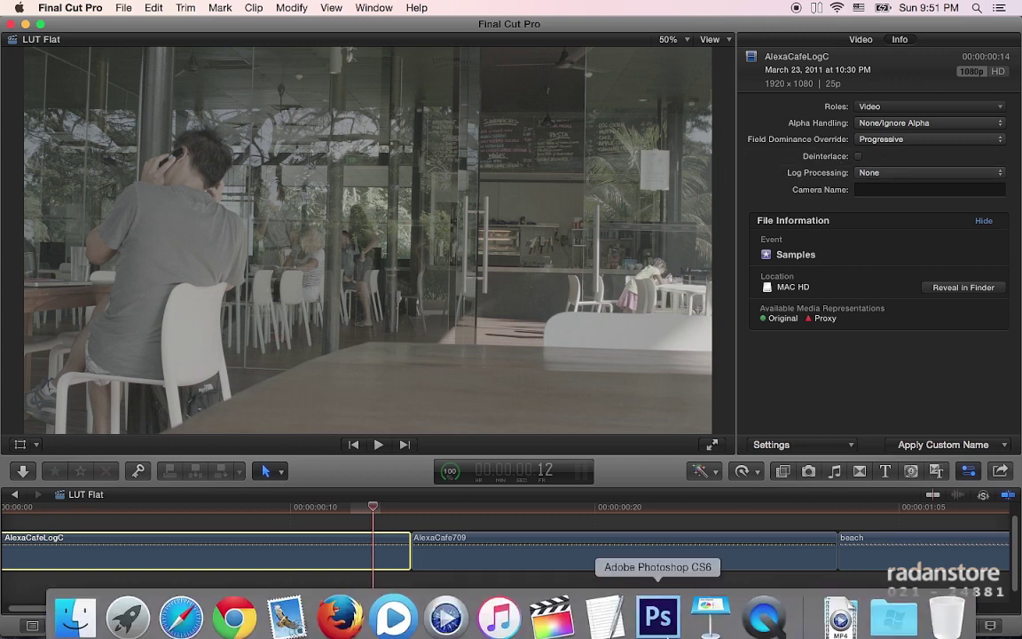
pyautogui.click(658, 606)
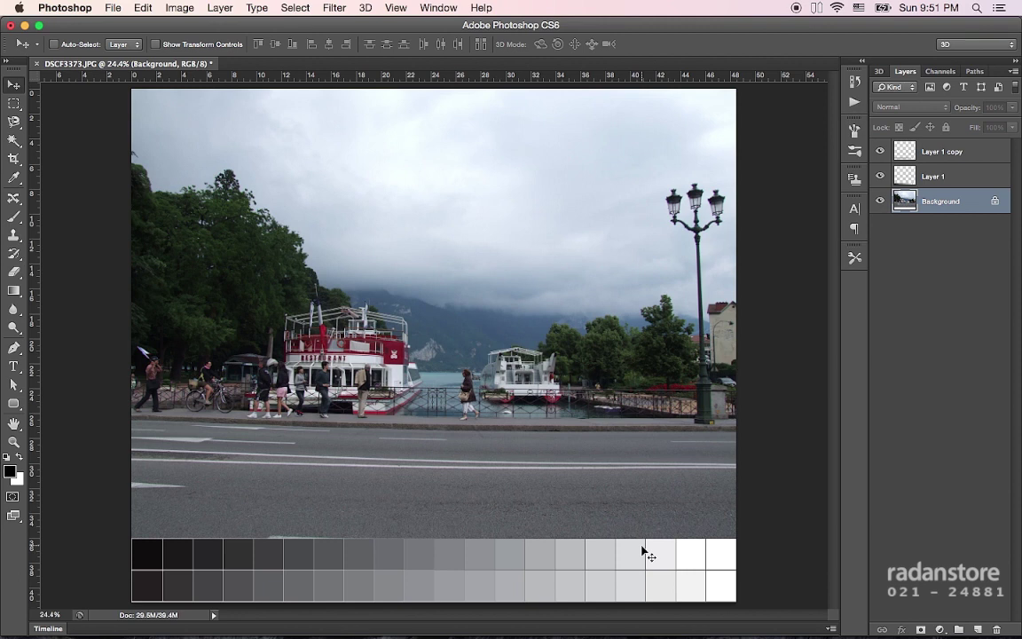
pyautogui.press('super+Tab')
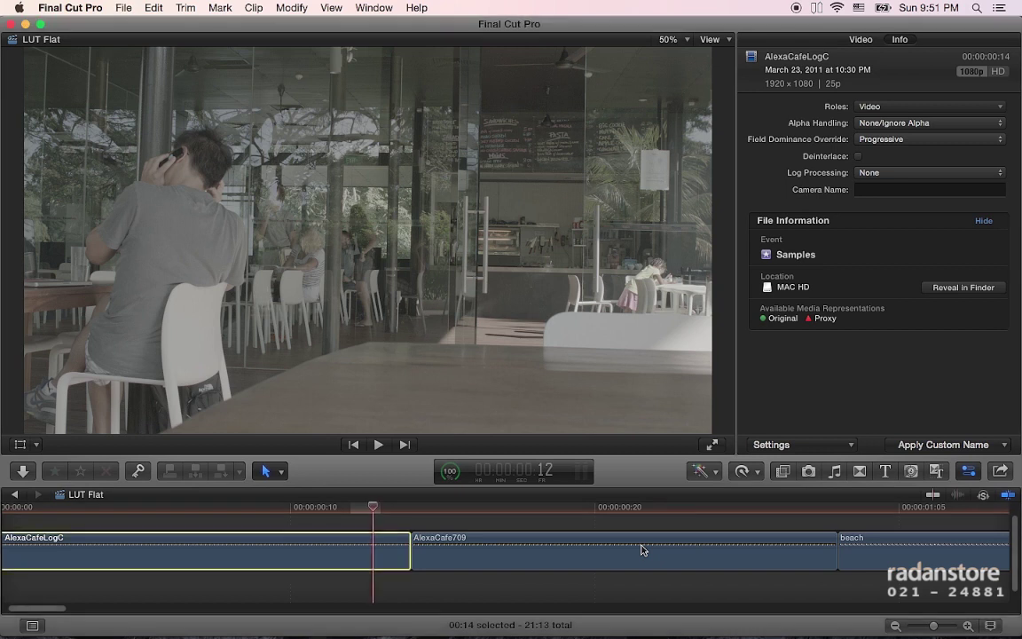
pyautogui.press('super+Tab')
pyautogui.press('super+Tab')
pyautogui.press('super+Tab')
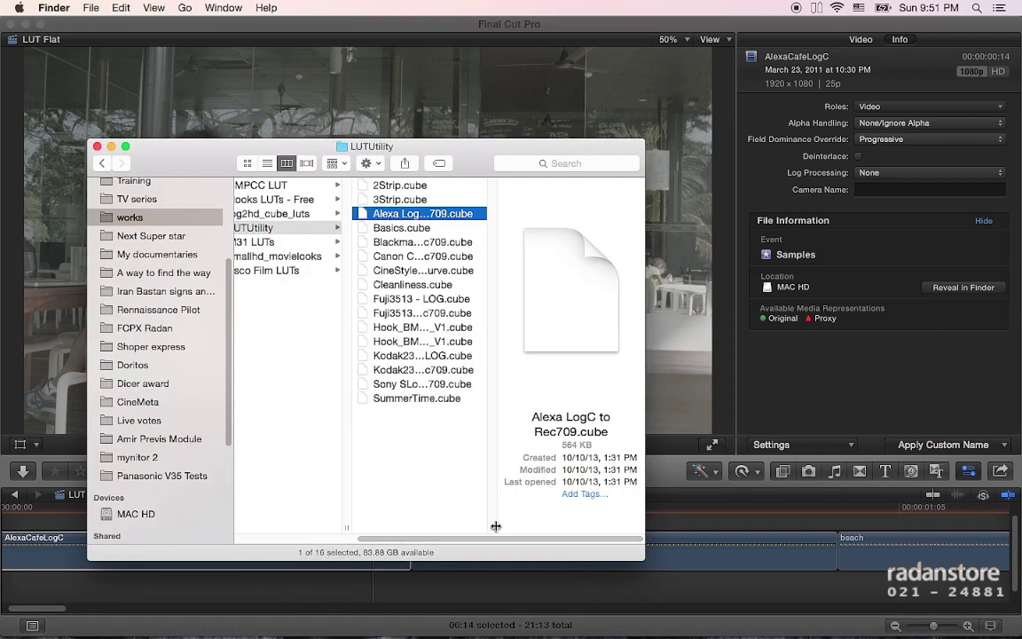
# Widen the LUTUtility file column to show full .cube names, then visit Photoshop and return
pyautogui.moveTo(502, 520); pyautogui.dragTo(539, 518)
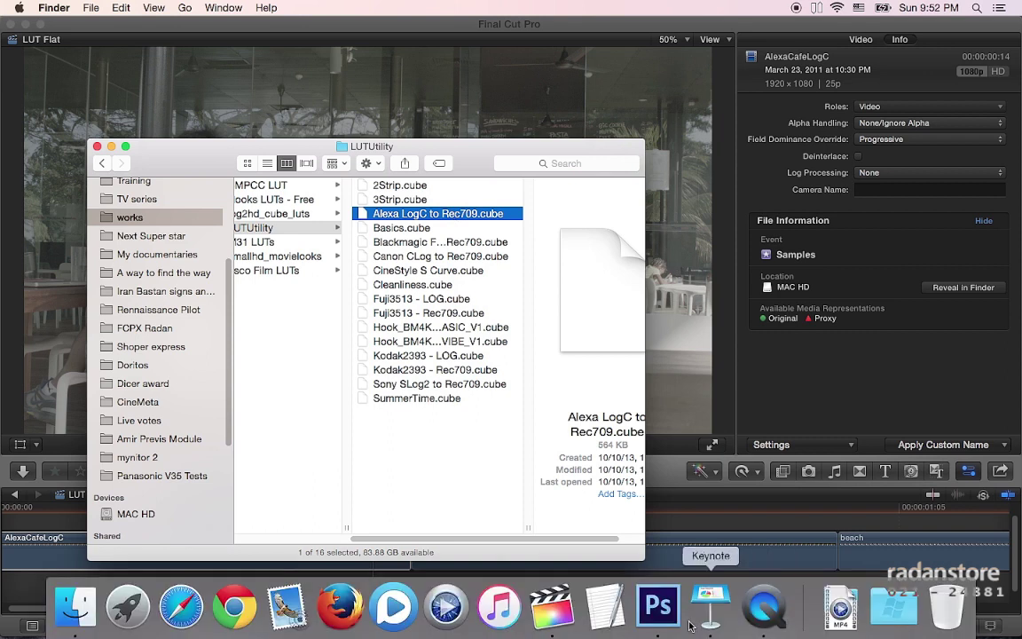
pyautogui.click(657, 610)
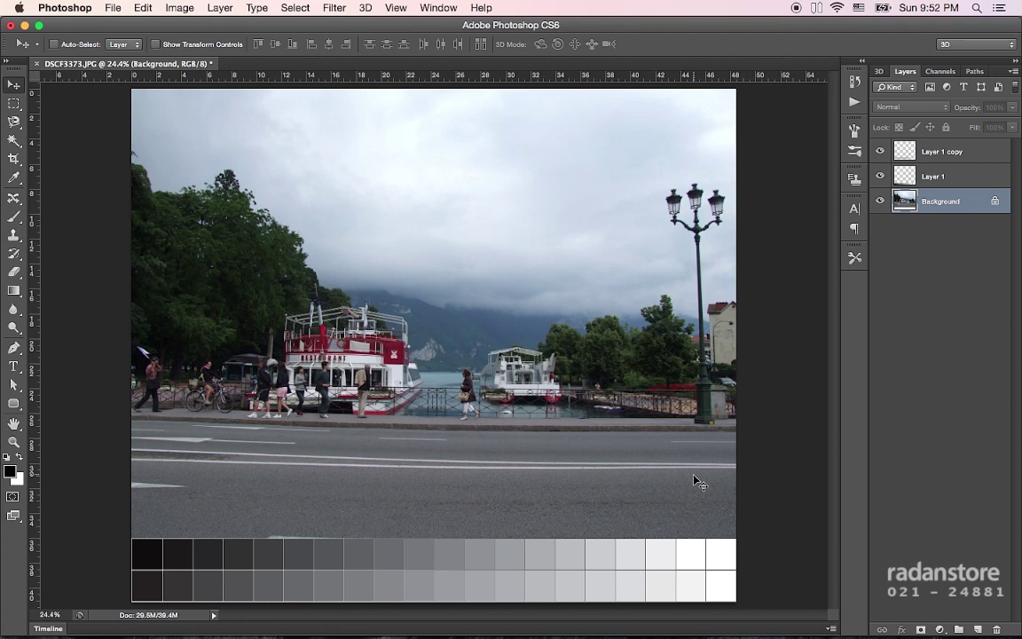
pyautogui.press('super+Tab')
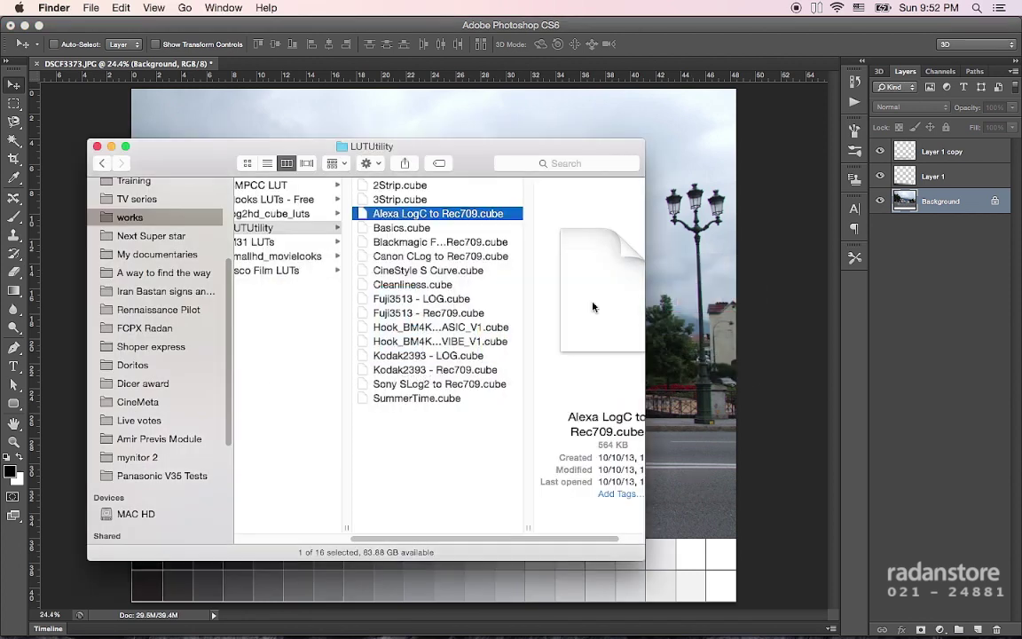
# Open Alexa LogC to Rec709.cube in TextEdit, enlarge and reposition its window, and minimize Finder
pyautogui.moveTo(390, 214)
pyautogui.mouseDown()
pyautogui.moveTo(644, 614)
pyautogui.moveTo(605, 610)
pyautogui.mouseUp()
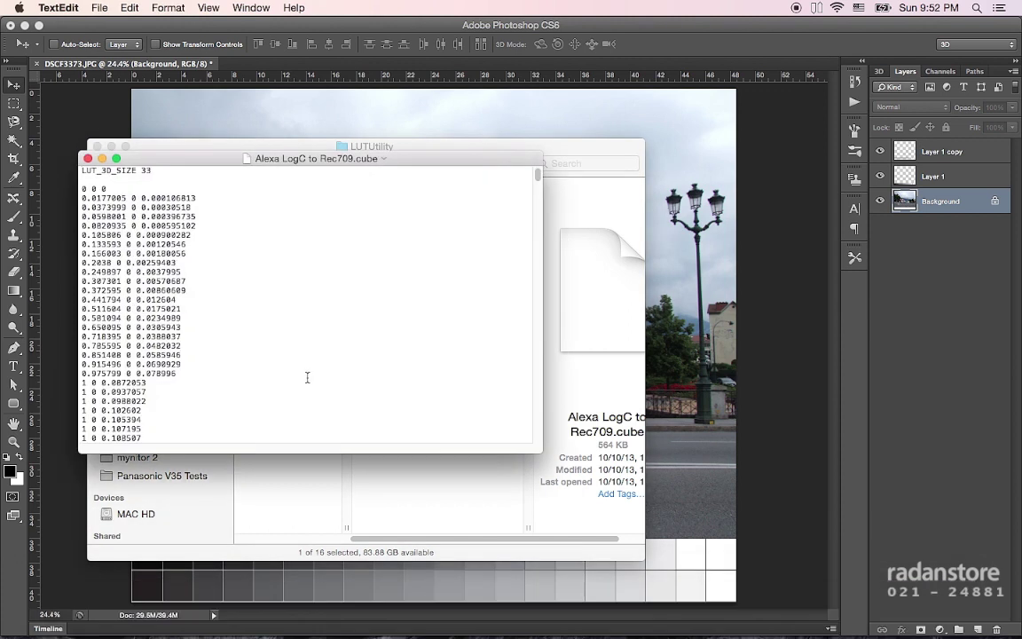
pyautogui.moveTo(542, 452); pyautogui.dragTo(661, 565)
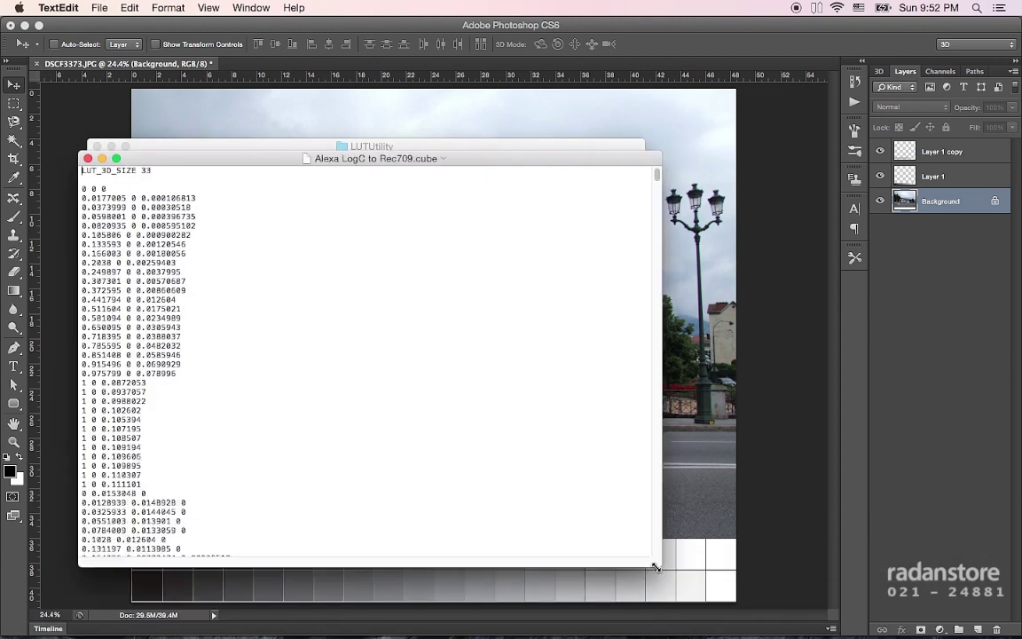
pyautogui.moveTo(204, 157)
pyautogui.mouseDown()
pyautogui.moveTo(302, 105)
pyautogui.moveTo(305, 84)
pyautogui.mouseUp()
pyautogui.click(110, 147)
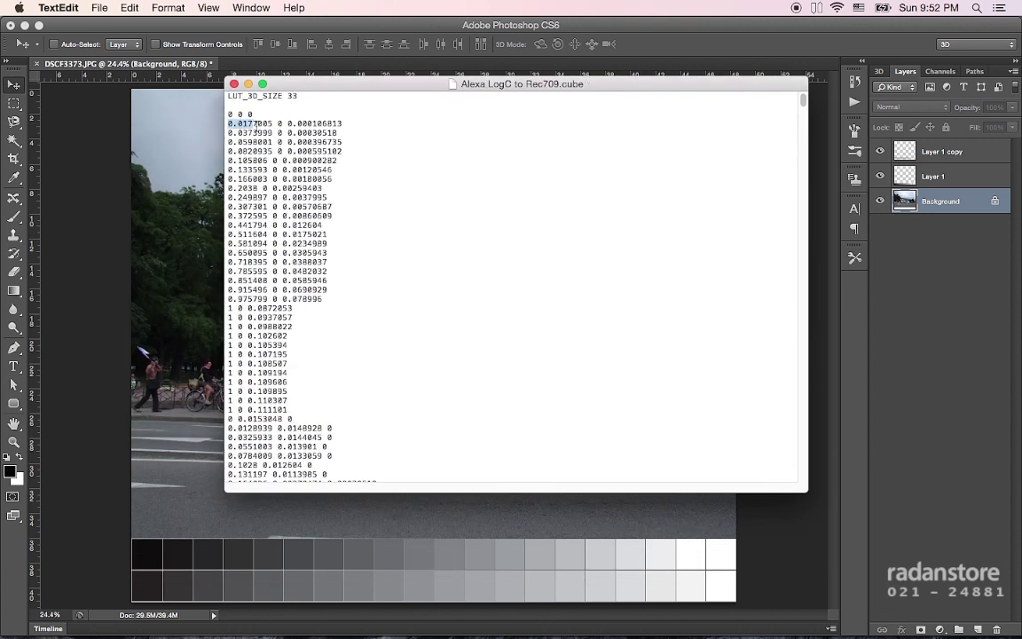
# Highlight values such as 0.0177005, scroll down the LUT table, then return to Photoshop
pyautogui.moveTo(227, 123); pyautogui.dragTo(272, 125)
pyautogui.click(284, 122)
pyautogui.moveTo(337, 132); pyautogui.dragTo(228, 132)
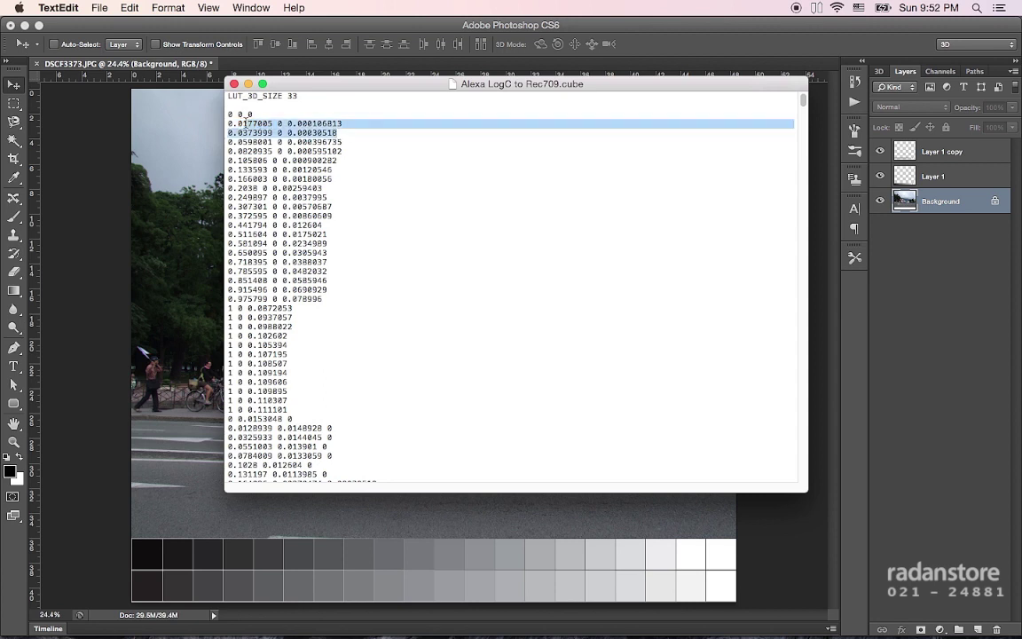
pyautogui.click(263, 197)
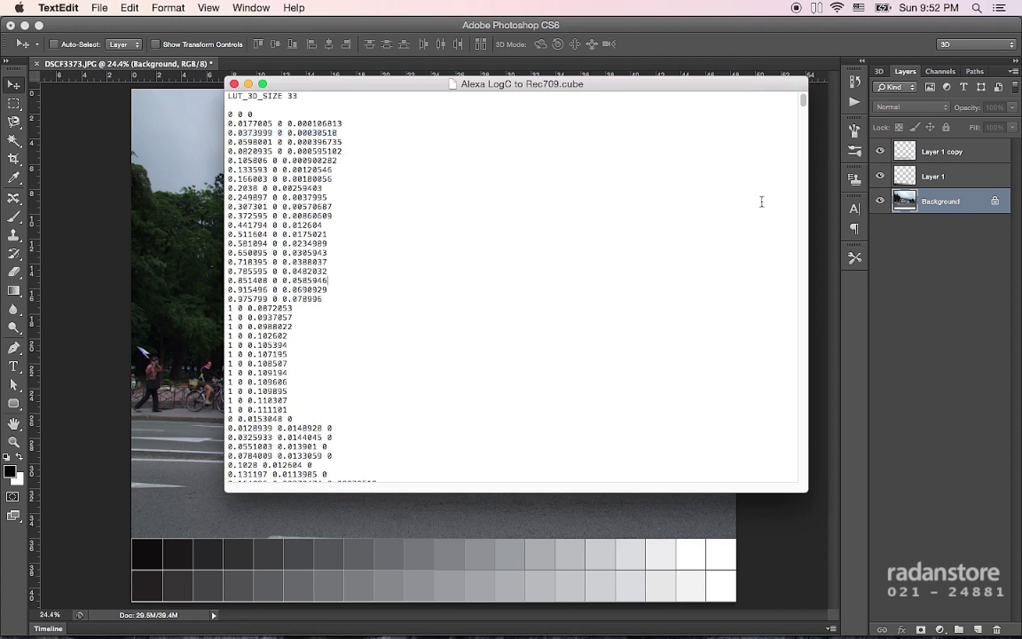
pyautogui.scroll(-10, 780, 150)
pyautogui.scroll(-15, 766, 329)
pyautogui.scroll(-15, 769, 390)
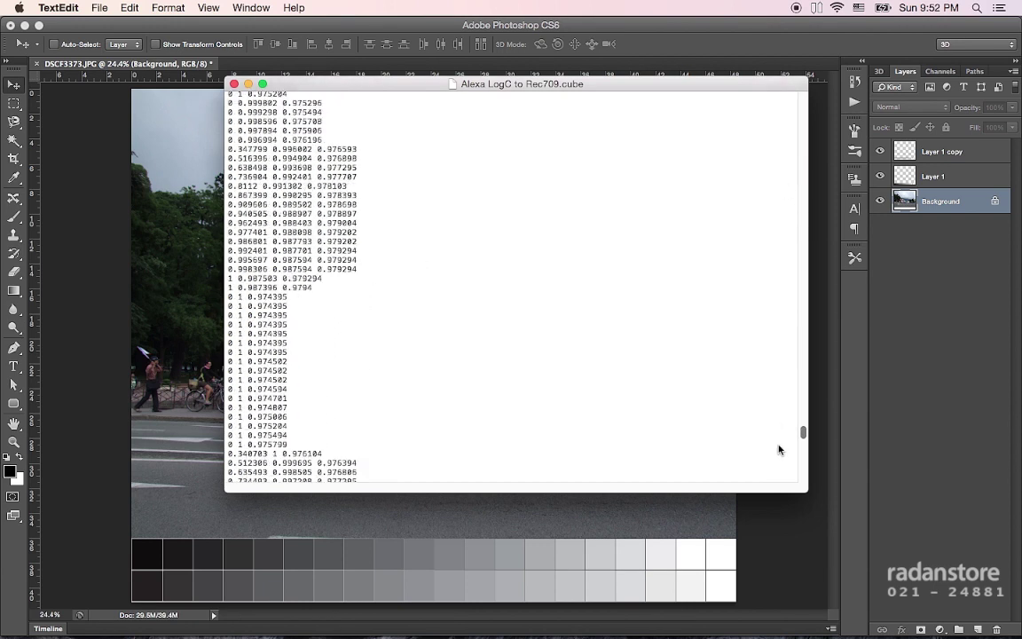
pyautogui.scroll(-15, 778, 461)
pyautogui.scroll(-15, 779, 483)
pyautogui.click(834, 527)
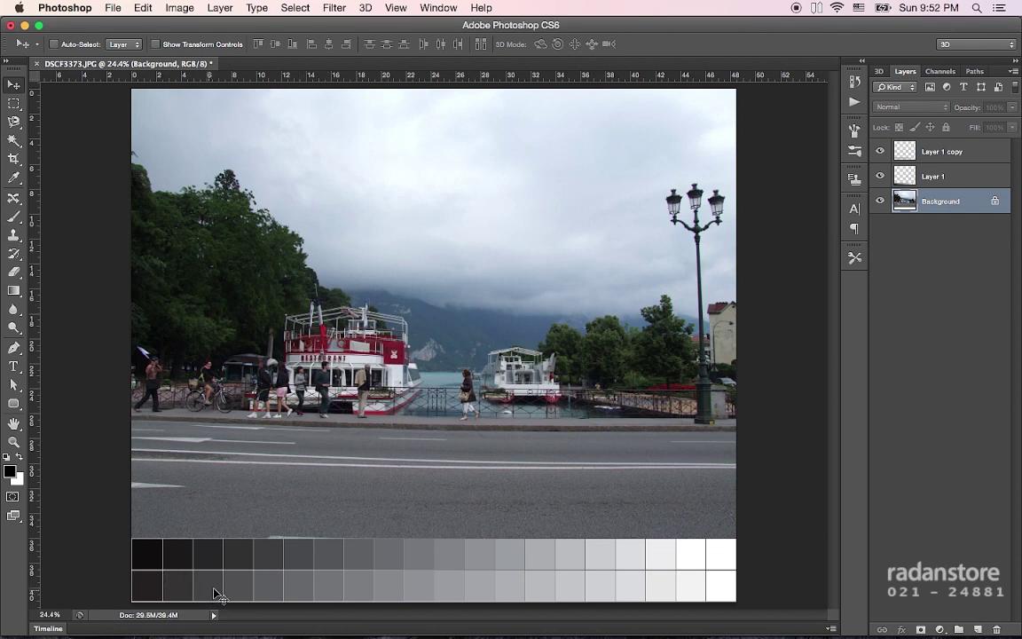
# Switch to Final Cut Pro, then bring the LUT text window forward and move it lower
pyautogui.moveTo(549, 621)
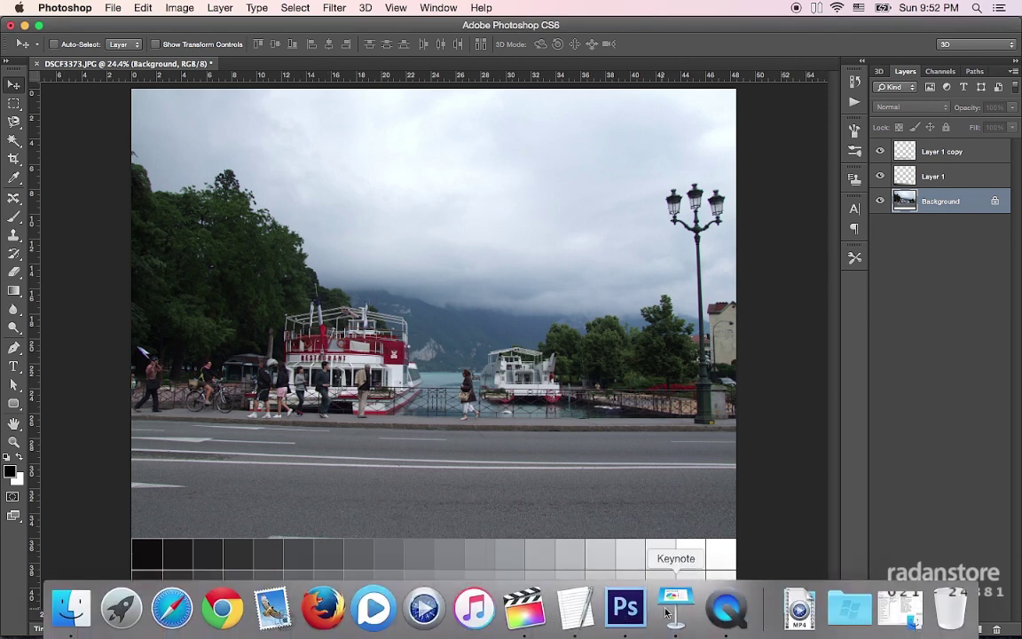
pyautogui.click(516, 612)
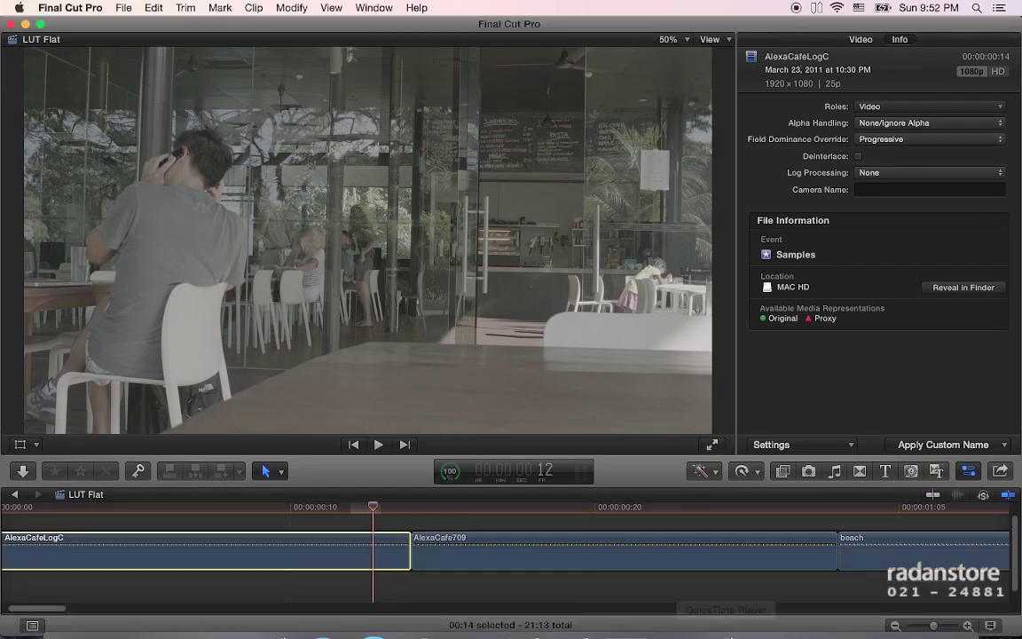
pyautogui.moveTo(798, 632)
pyautogui.click(574, 621)
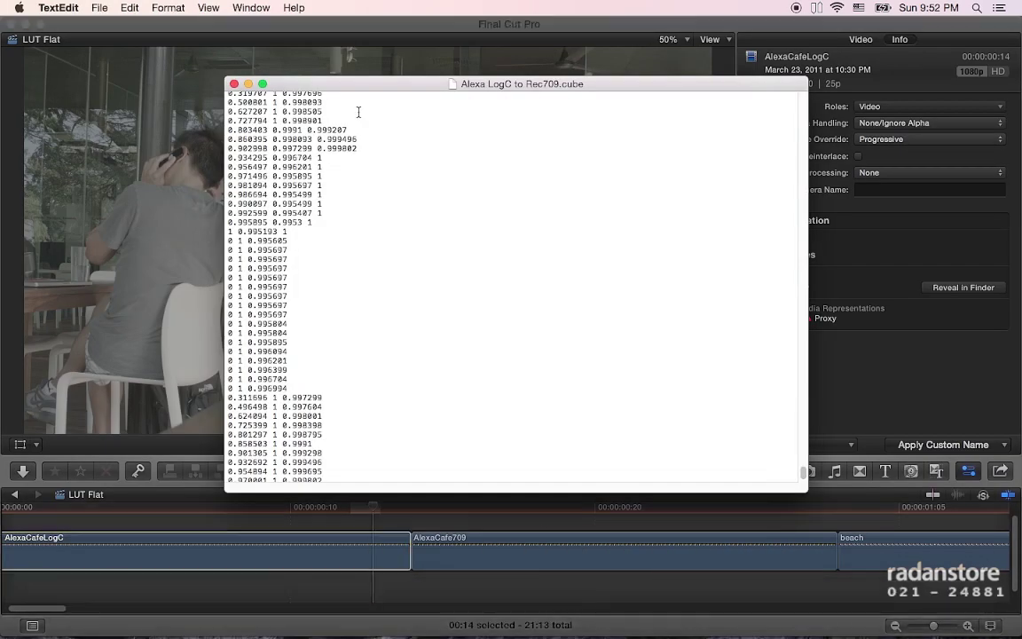
pyautogui.moveTo(324, 82); pyautogui.dragTo(328, 148)
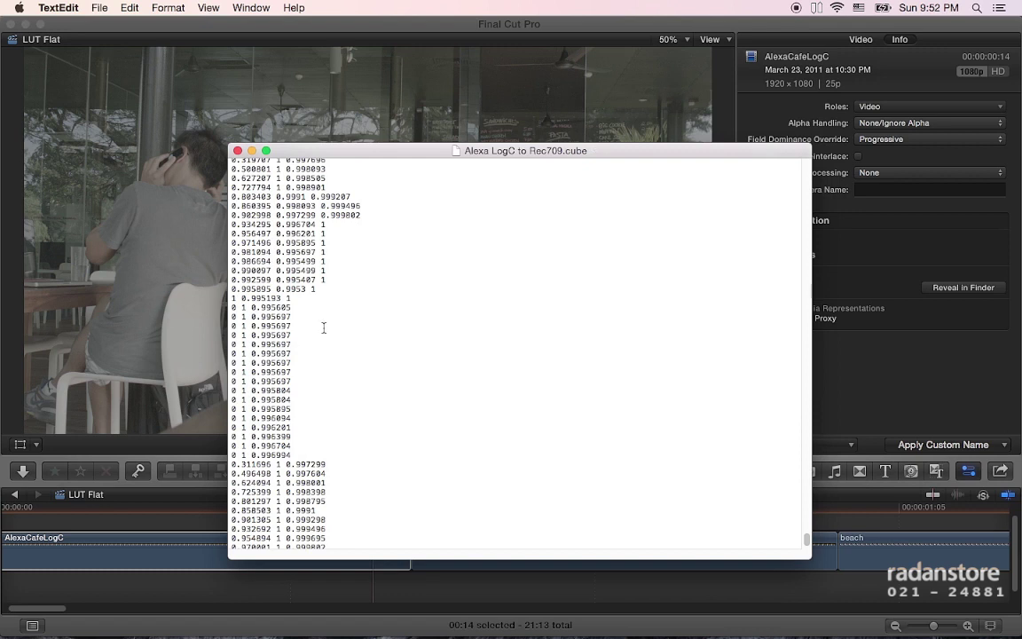
# Scroll up through the Alexa LogC to Rec709.cube value blocks
pyautogui.scroll(5, 302, 346)
pyautogui.scroll(5, 302, 353)
pyautogui.scroll(5, 301, 353)
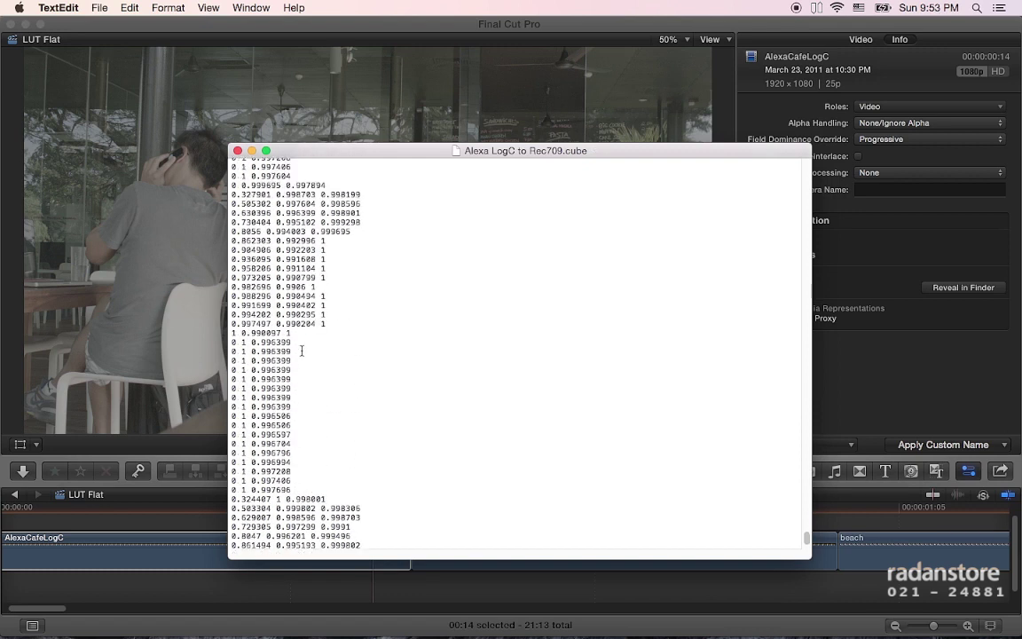
pyautogui.scroll(5, 302, 353)
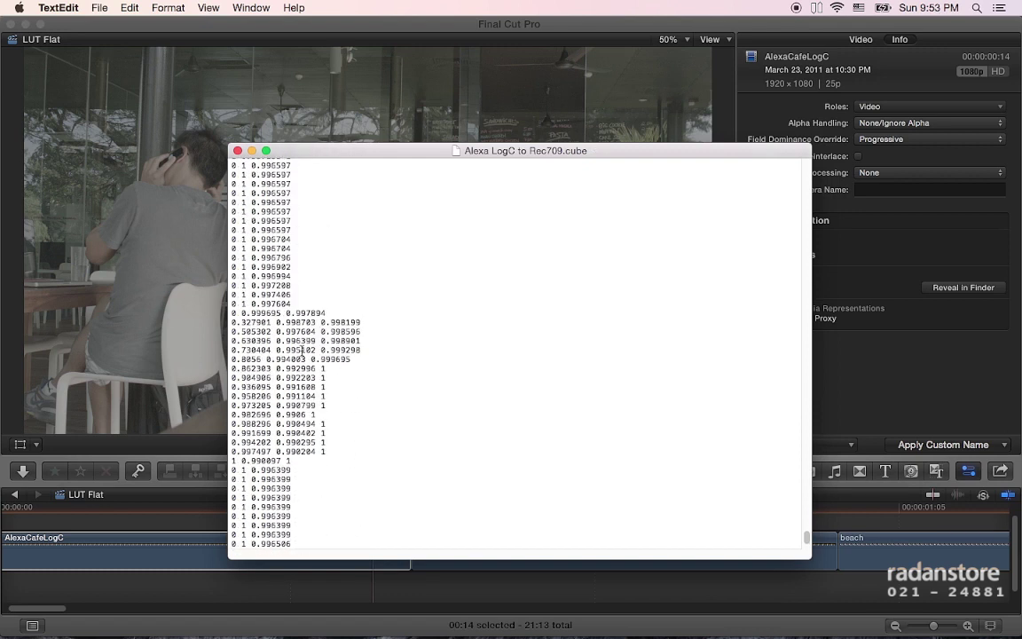
pyautogui.scroll(5, 301, 351)
pyautogui.scroll(5, 371, 353)
pyautogui.scroll(5, 371, 353)
pyautogui.scroll(5, 371, 353)
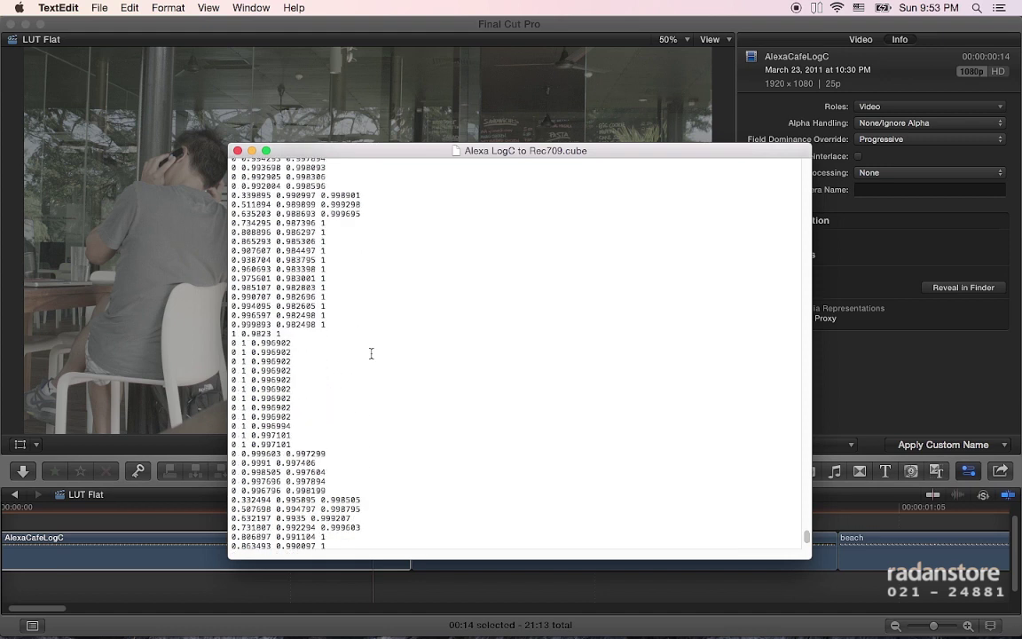
pyautogui.scroll(4, 370, 353)
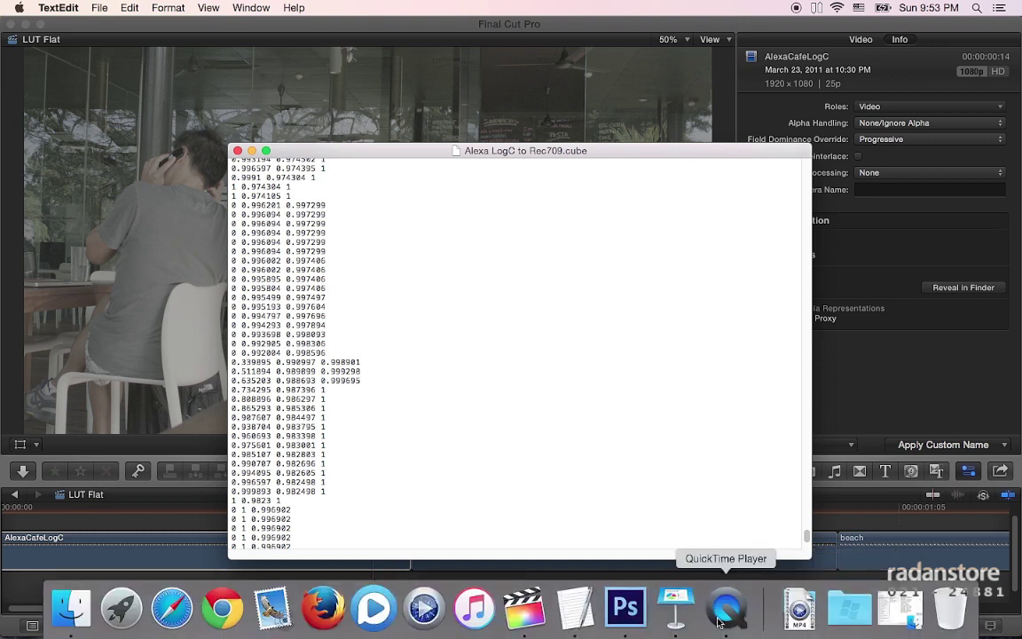
# Go to Keynote's Focusing on Focus slide, then bring the Alexa LogC to Rec709.cube text in front of it
pyautogui.click(677, 606)
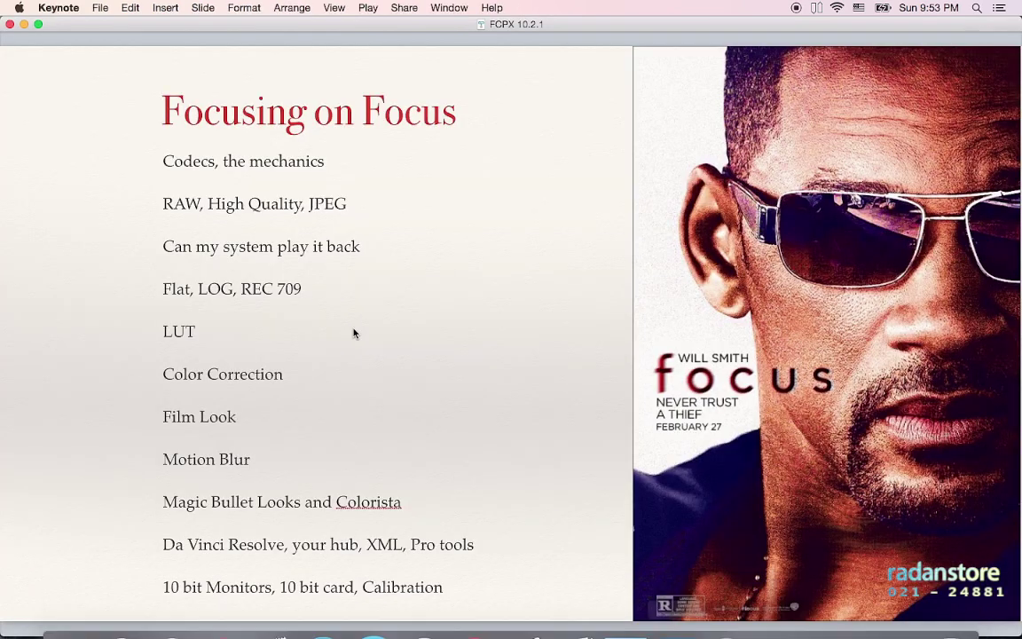
pyautogui.click(219, 296)
pyautogui.click(120, 304)
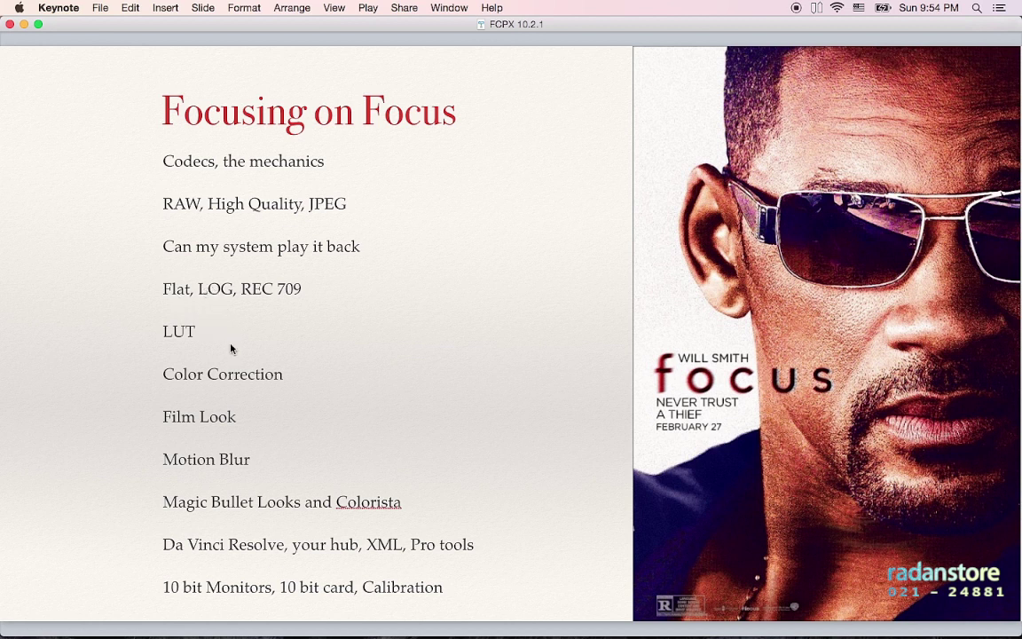
pyautogui.press('super+Tab')
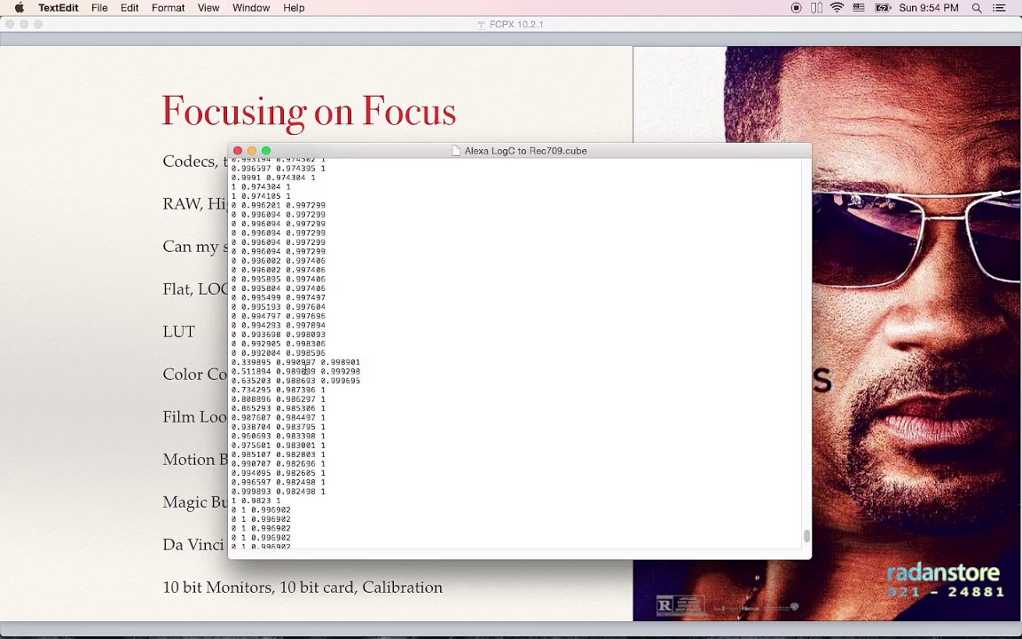
# Back in Final Cut Pro, set the AlexaCafeLogC clip's Log Processing to ARRI Log C
pyautogui.press('super+Tab')
pyautogui.press('super+Tab')
pyautogui.click(360, 555)
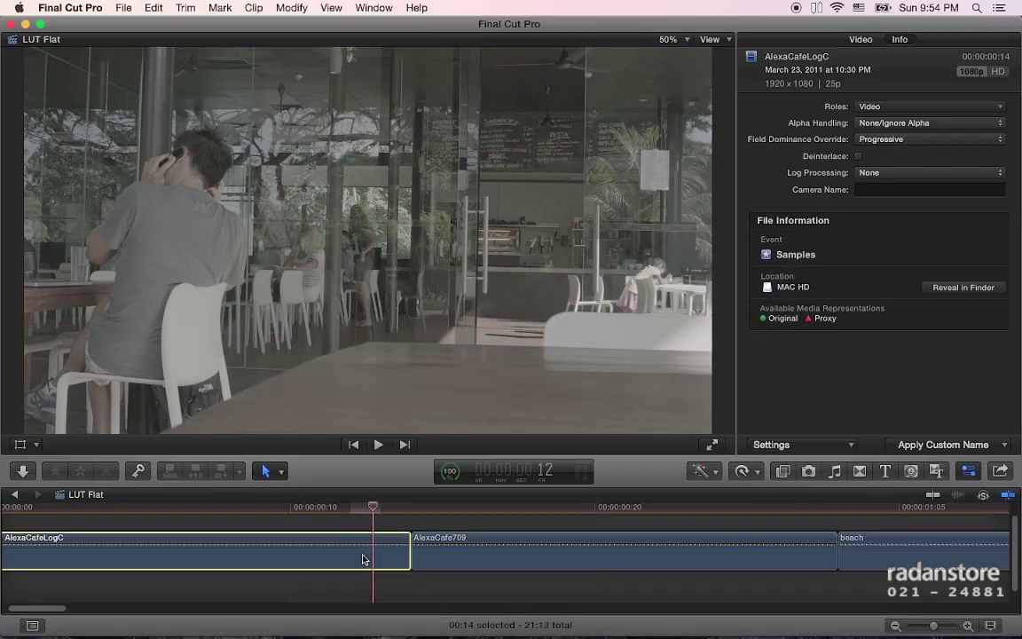
pyautogui.click(886, 174)
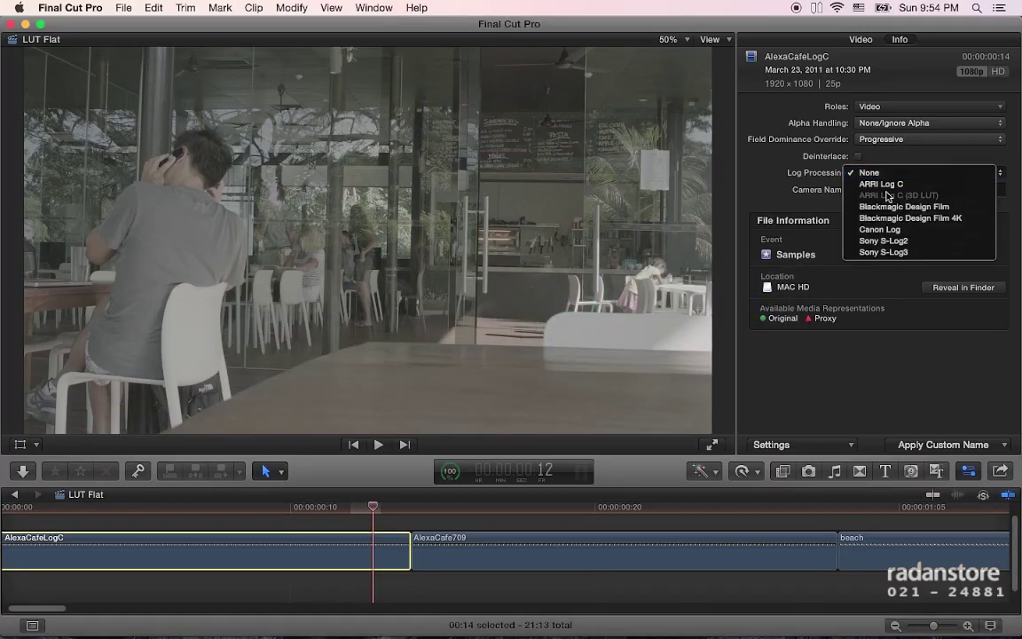
pyautogui.click(886, 184)
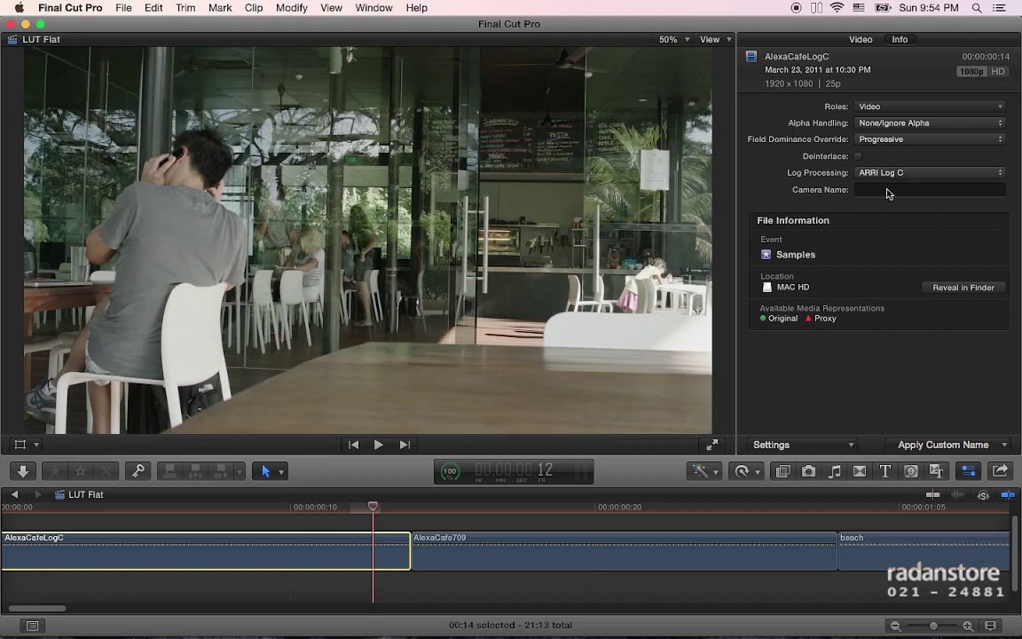
# Cycle through the open apps back to Final Cut Pro and move the playhead into the beach clip
pyautogui.press('super+Tab')
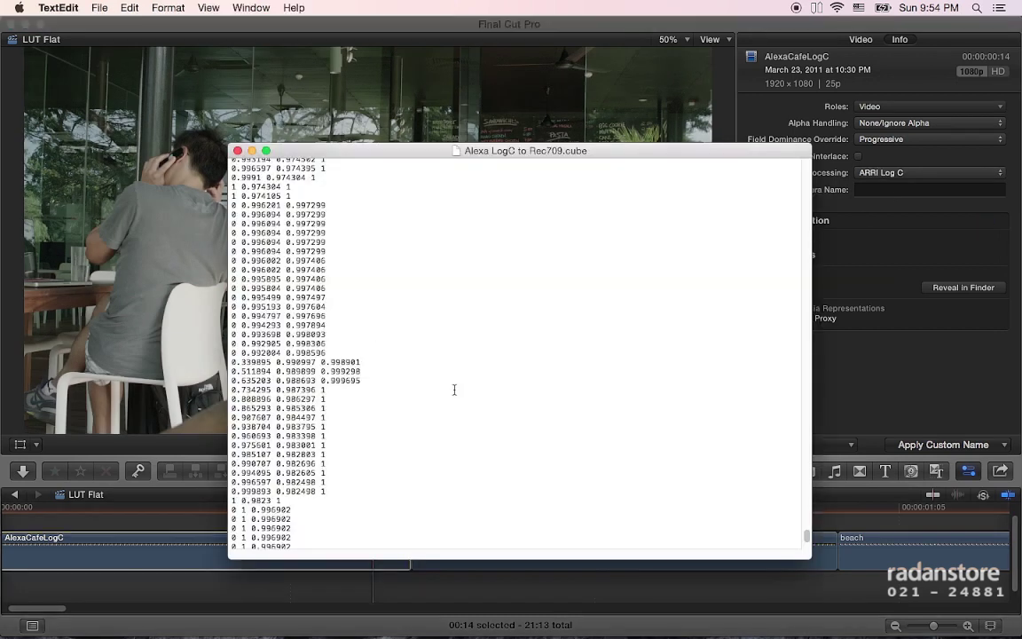
pyautogui.press('super+Tab')
pyautogui.press('super+Tab')
pyautogui.press('super+shift+Tab')
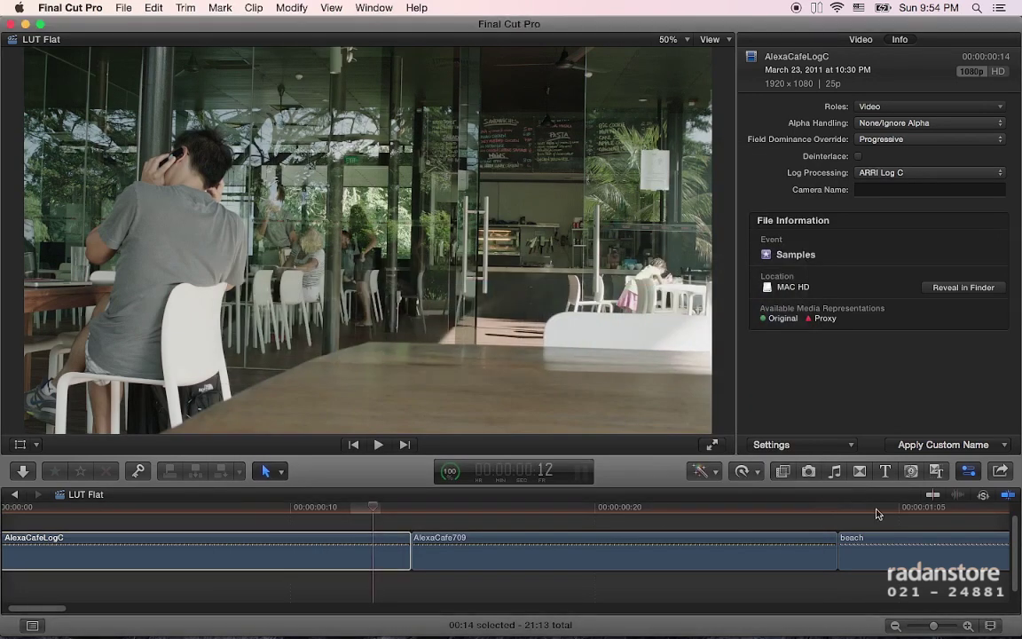
pyautogui.moveTo(876, 511); pyautogui.dragTo(891, 545)
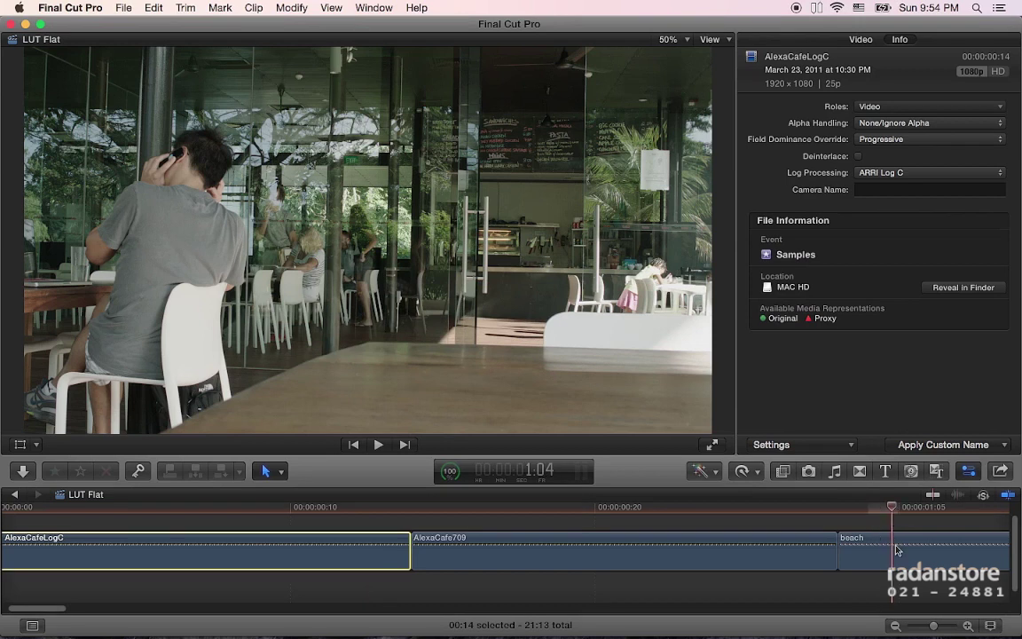
# Change the beach clip's RED RAW gamma to REDlog, apply it, and close the RED RAW settings
pyautogui.click(896, 550)
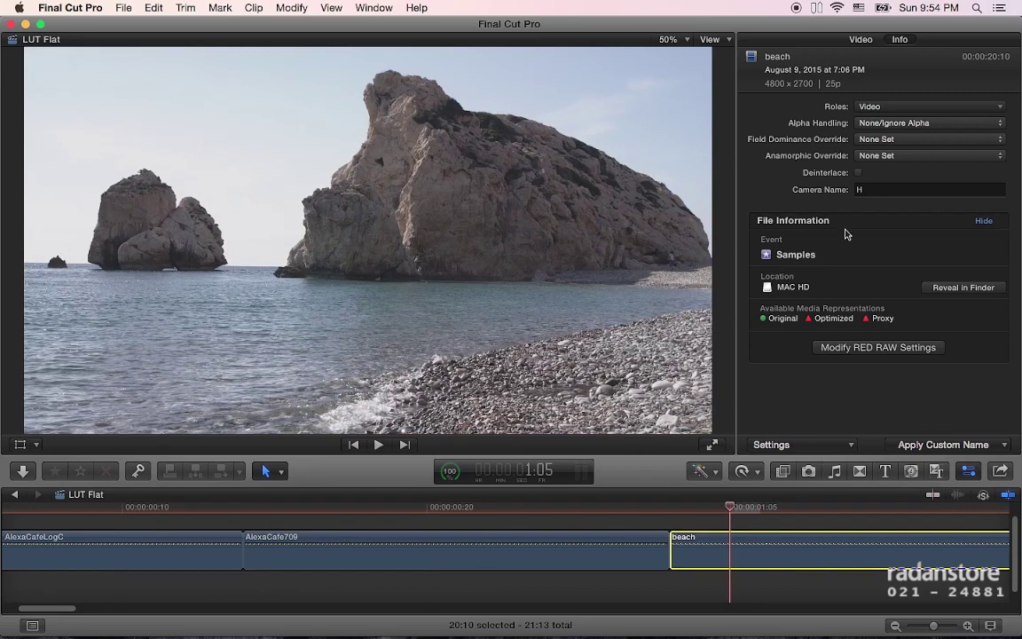
pyautogui.click(863, 347)
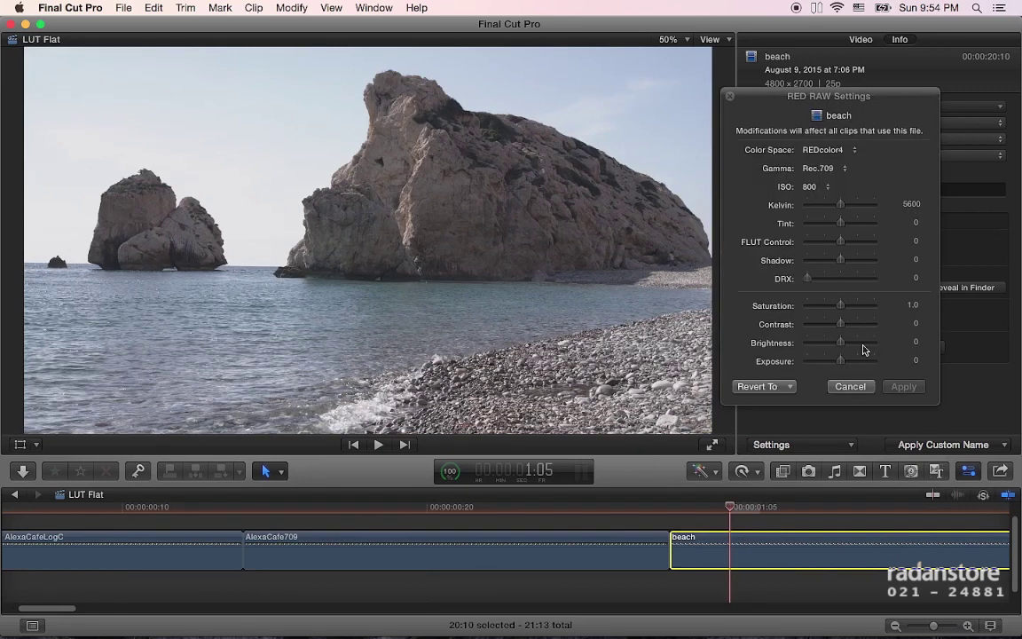
pyautogui.click(840, 170)
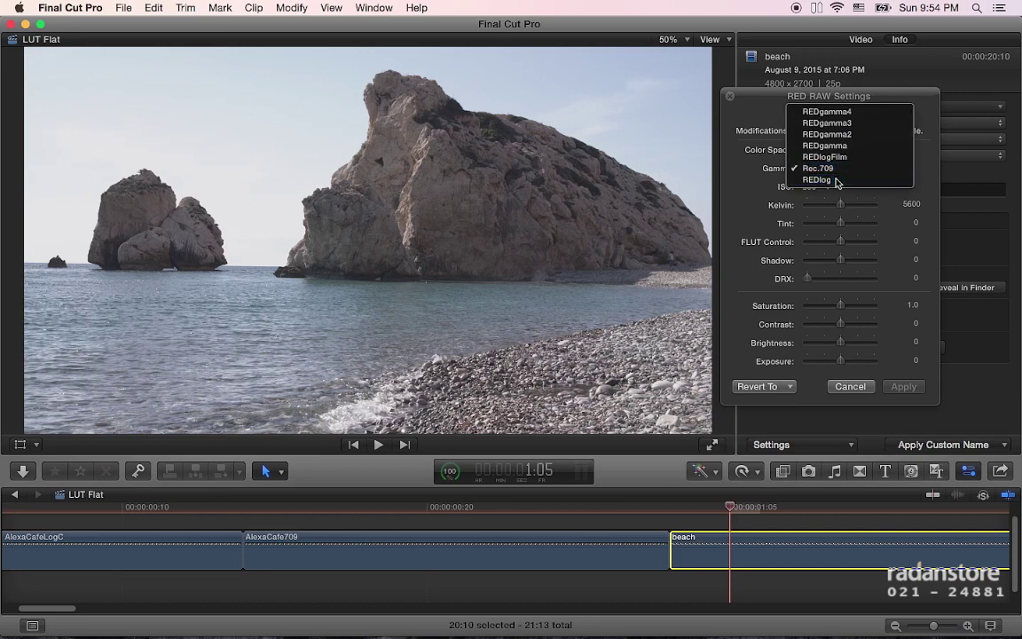
pyautogui.click(839, 181)
pyautogui.click(902, 386)
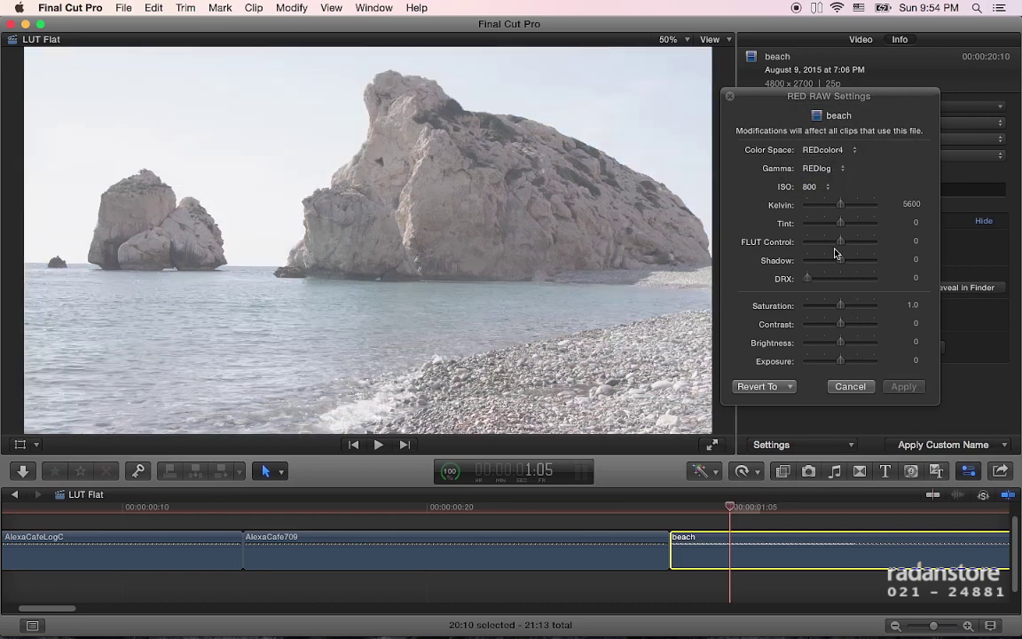
pyautogui.click(729, 95)
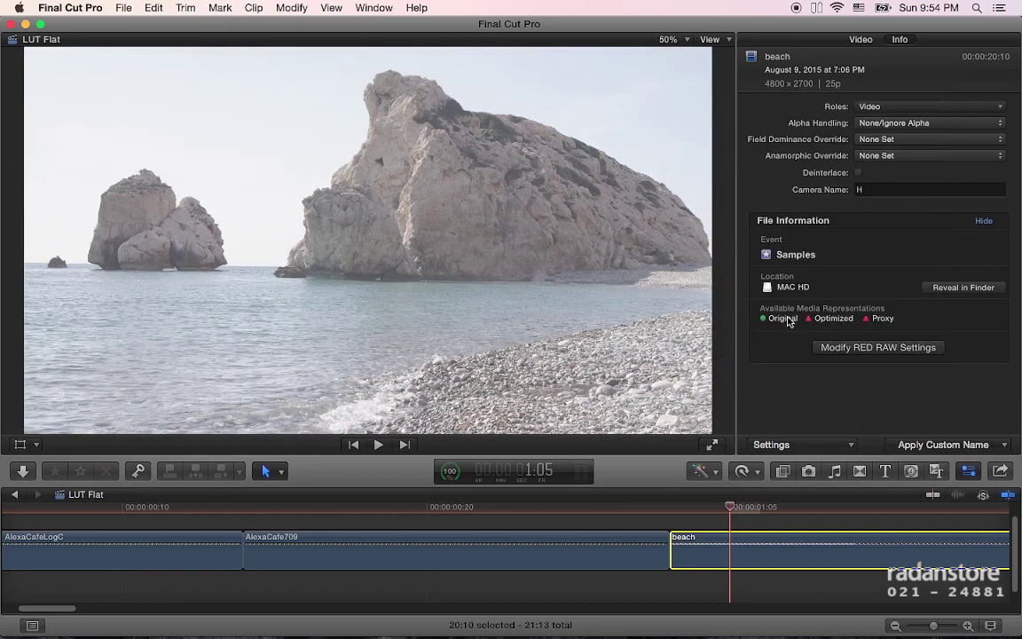
pyautogui.press('super+Tab')
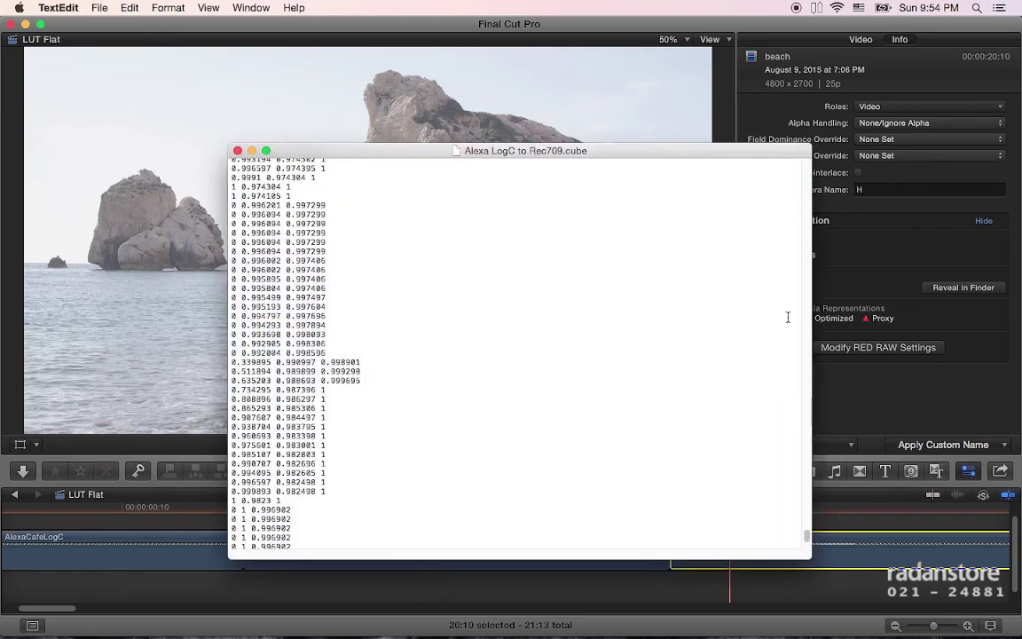
# Bring up Keynote's Focusing on Focus slide and select, then deselect, its body text box
pyautogui.press('super+Tab')
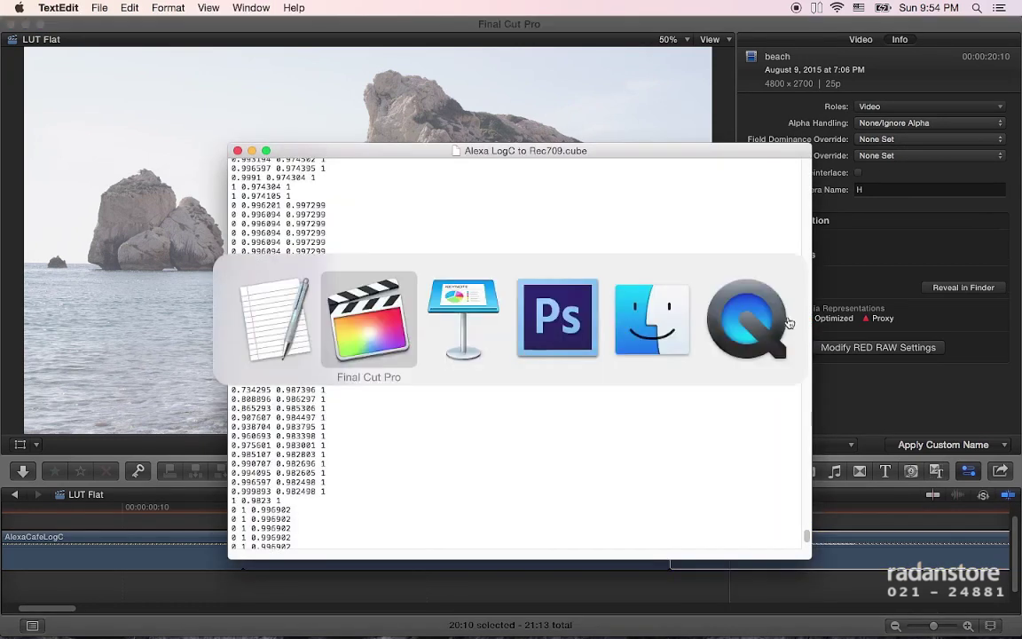
pyautogui.press('super+Tab')
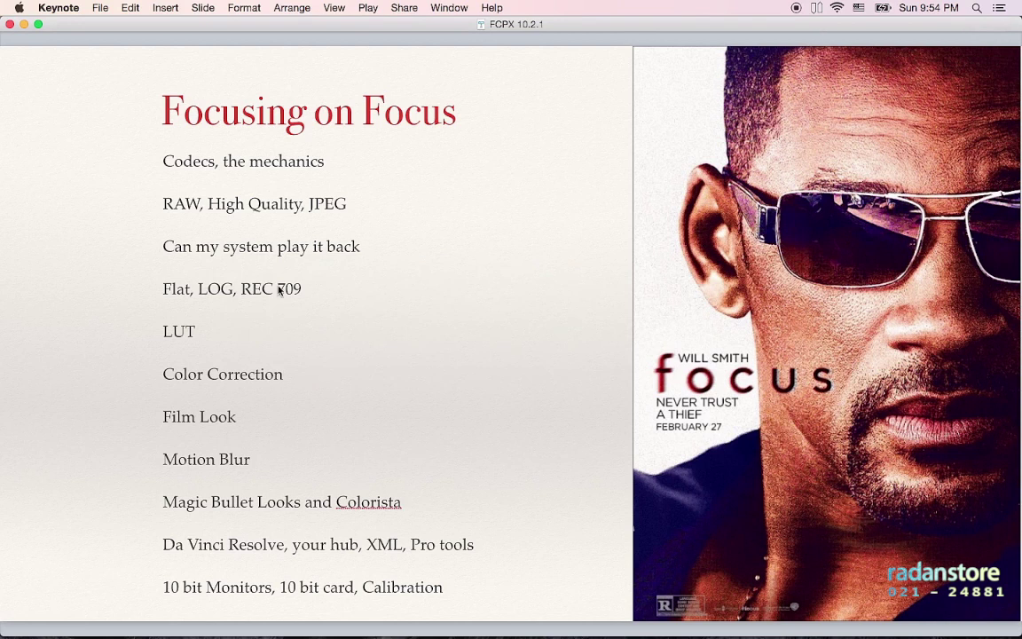
pyautogui.click(269, 295)
pyautogui.click(588, 310)
# Close the Alexa LogC to Rec709.cube file in TextEdit and return to Final Cut Pro
pyautogui.press('super+Tab')
pyautogui.press('super+w')
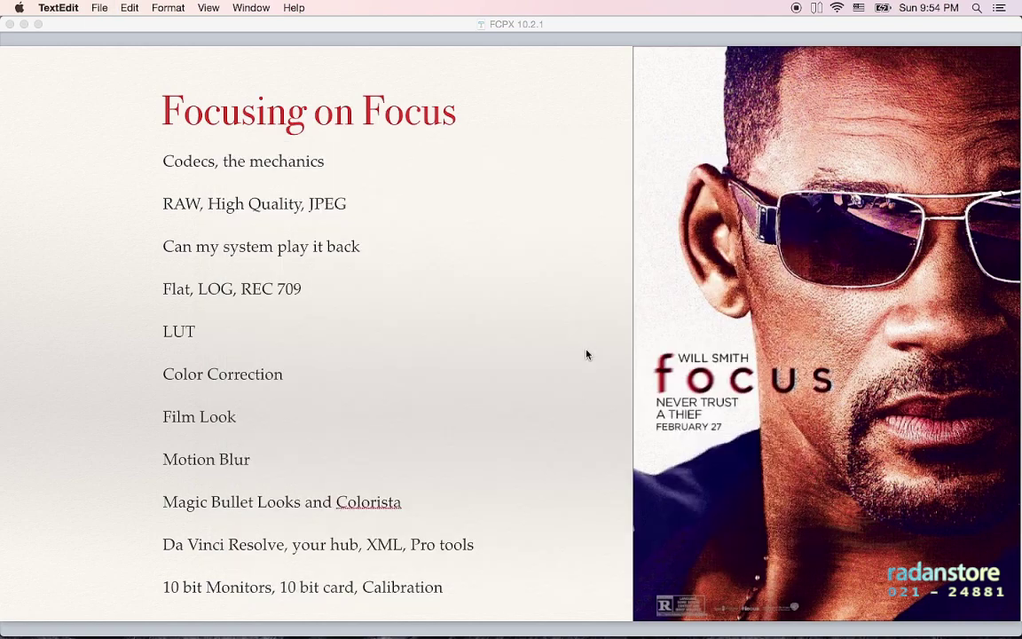
pyautogui.press('super+Tab')
pyautogui.press('super+Tab')
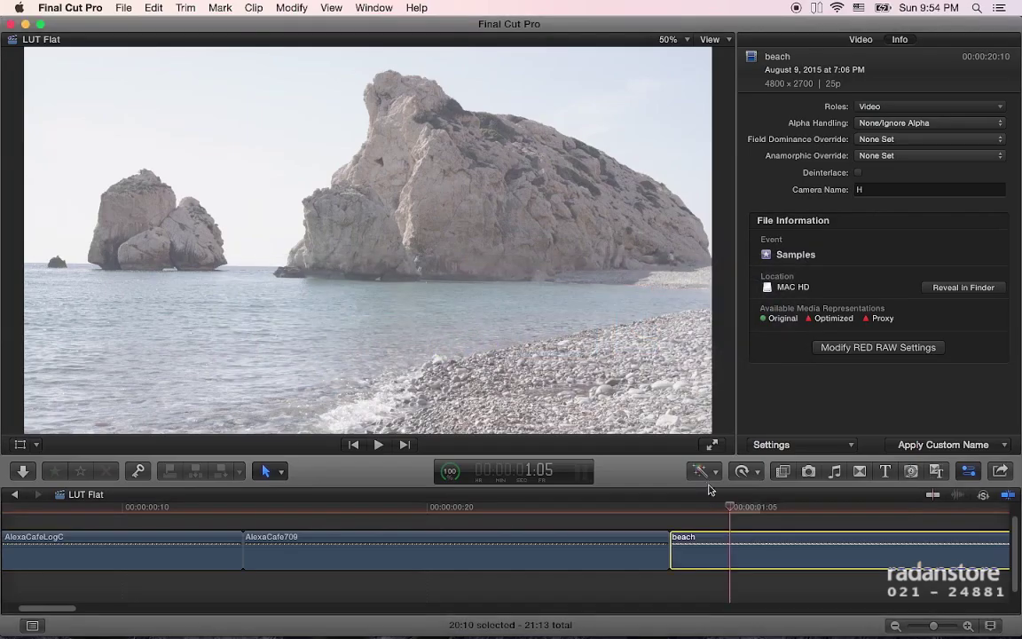
pyautogui.click(745, 509)
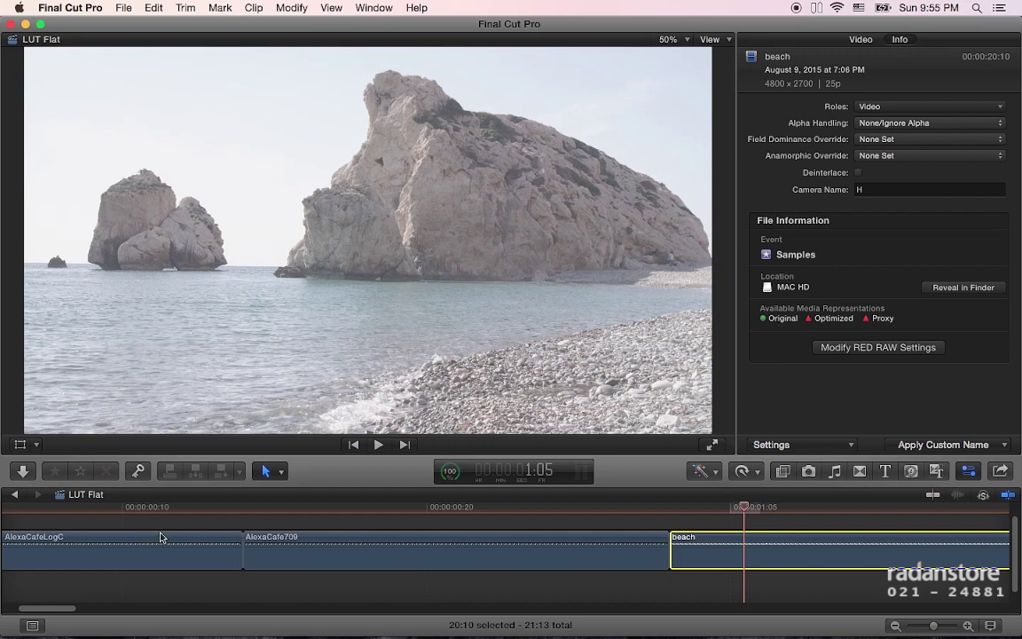
pyautogui.moveTo(123, 636)
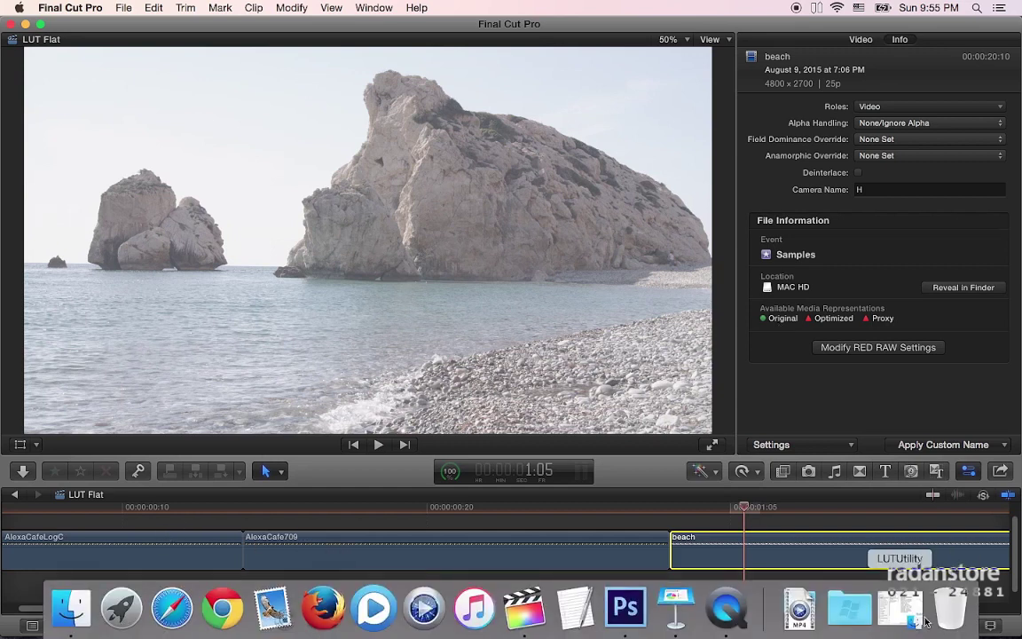
# Browse the LUTUtility folder's cube files, select Canon CLog to Rec709.cube, then return to Final Cut Pro
pyautogui.click(830, 606)
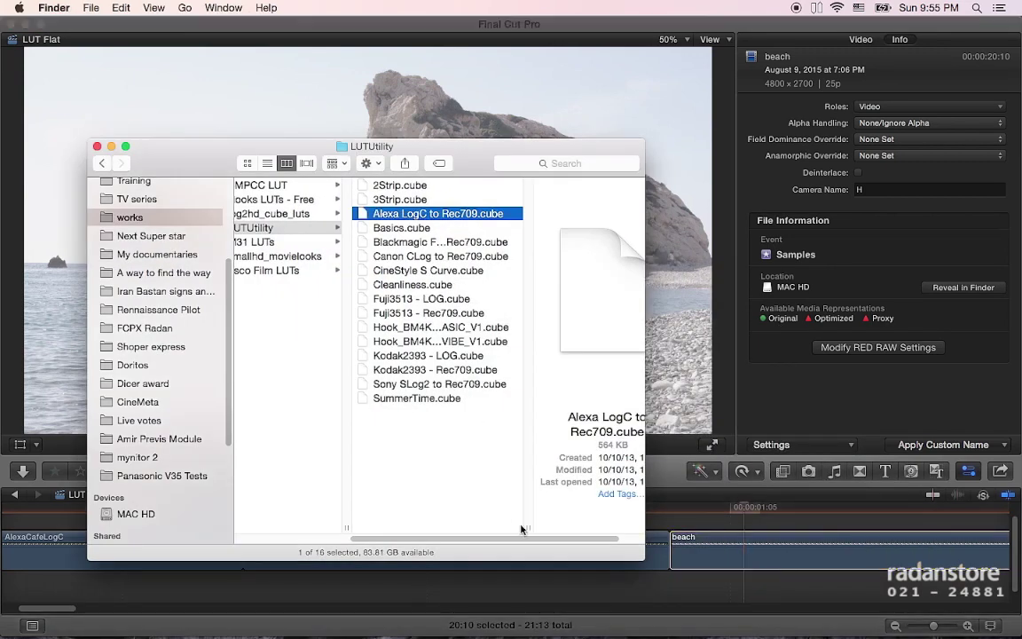
pyautogui.moveTo(527, 527); pyautogui.dragTo(542, 527)
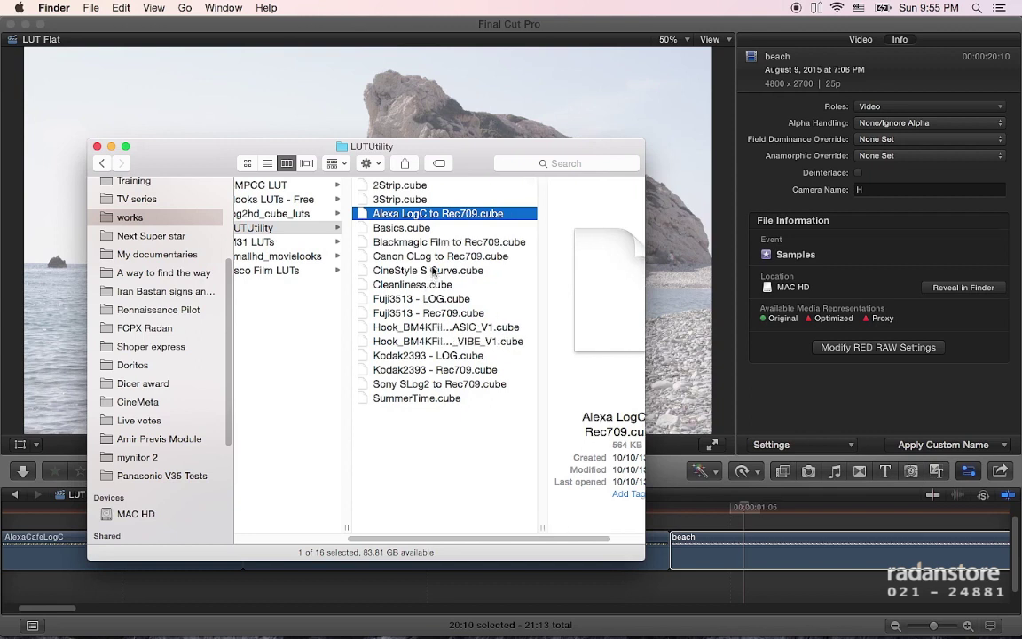
pyautogui.click(392, 255)
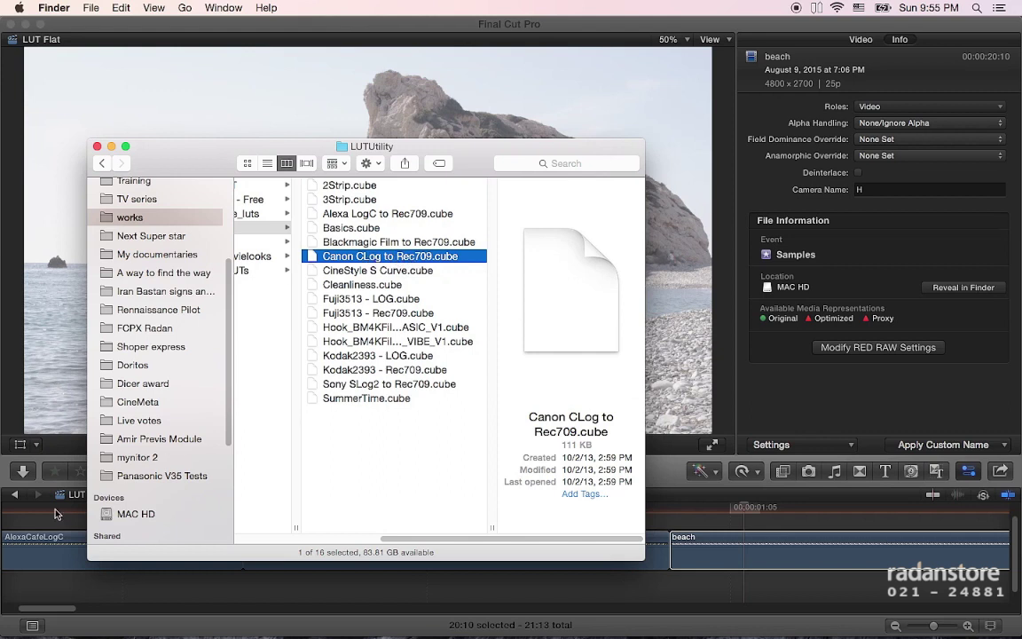
pyautogui.click(36, 461)
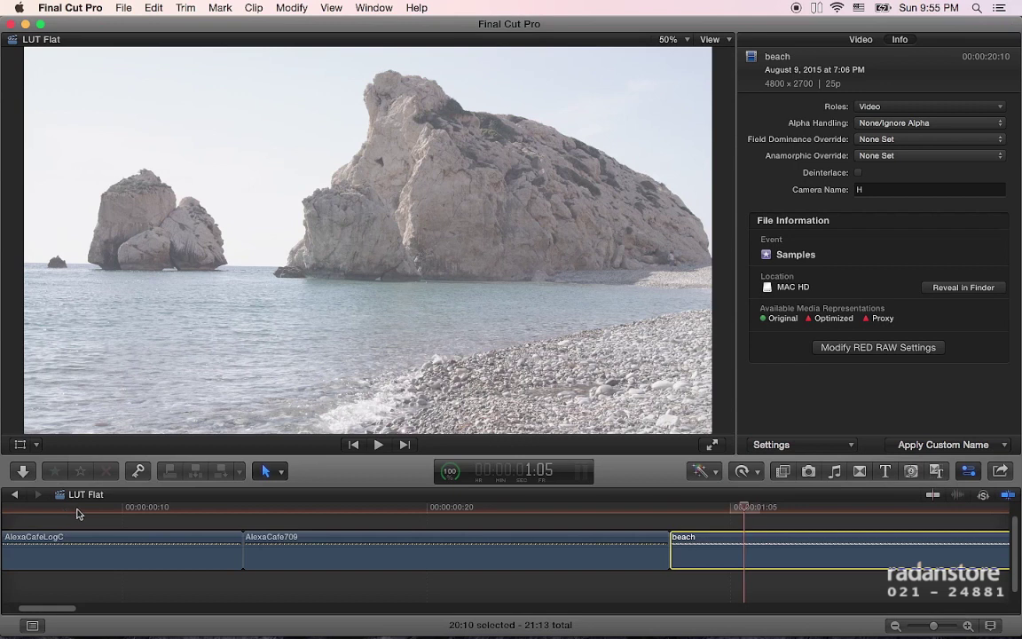
# Move the playhead to the AlexaCafeLogC clip and set its Log Processing to None
pyautogui.click(79, 508)
pyautogui.click(90, 532)
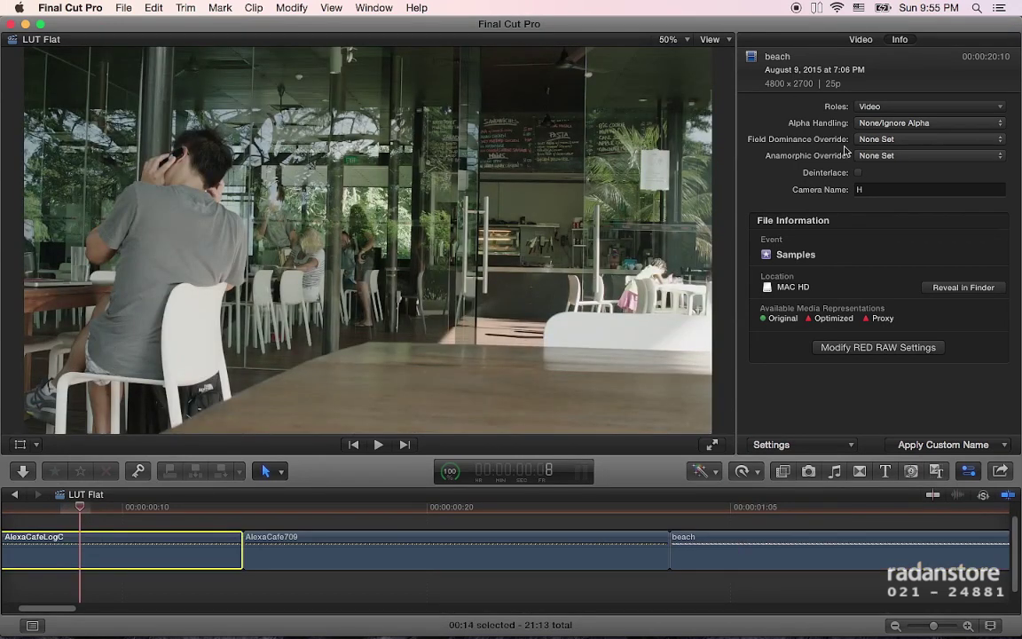
pyautogui.click(892, 173)
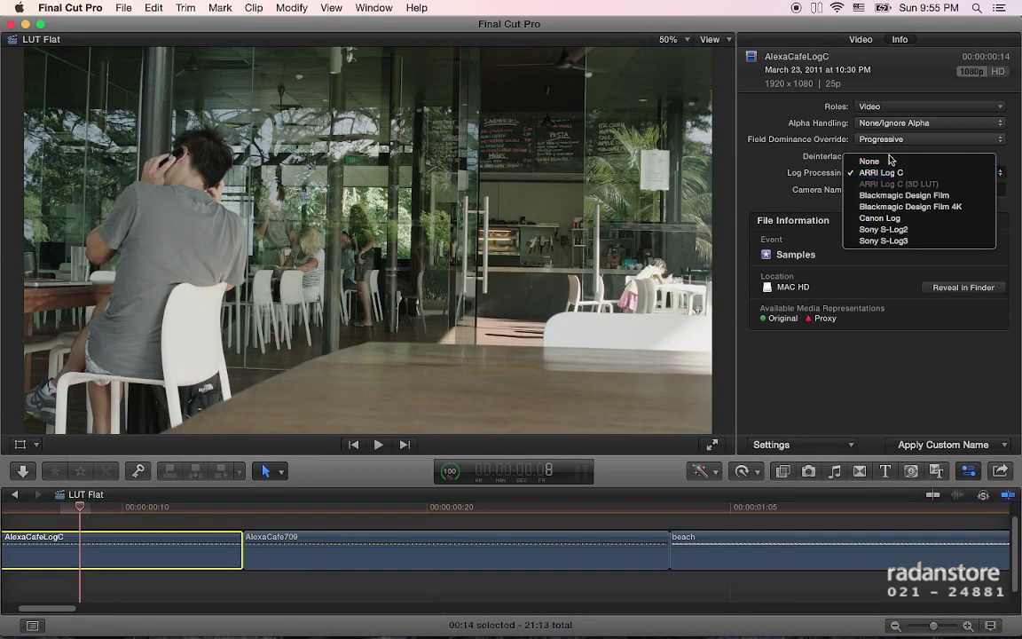
pyautogui.click(890, 162)
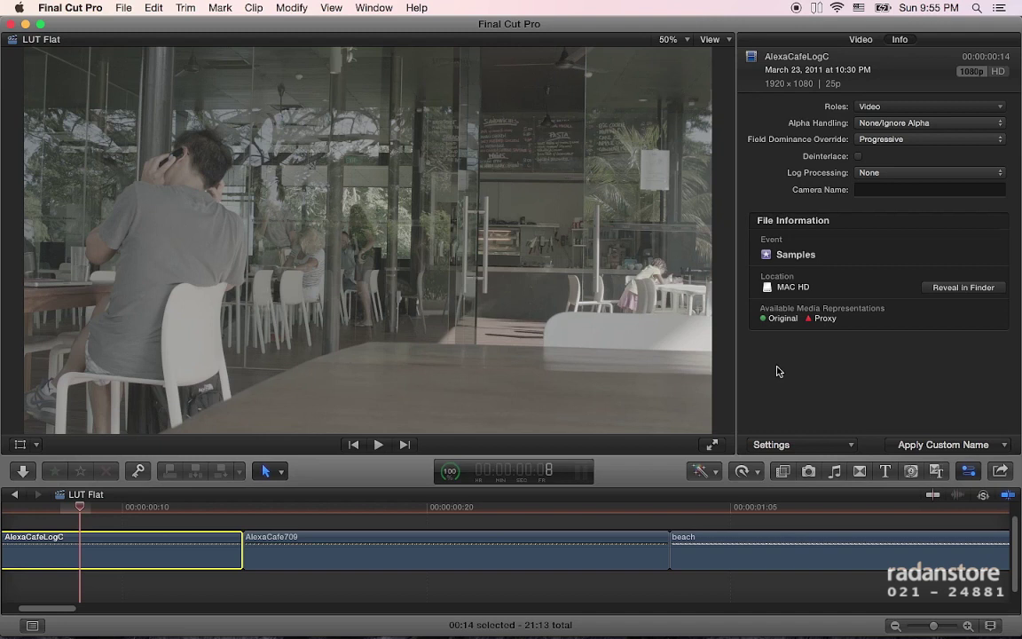
pyautogui.press('super+Tab')
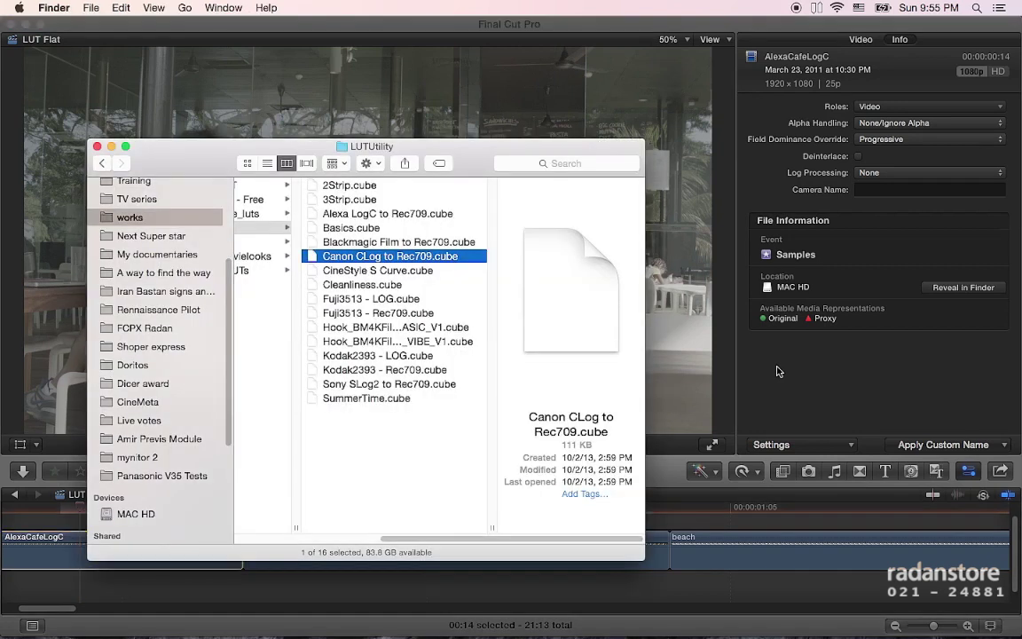
pyautogui.press('super+Tab')
pyautogui.press('super+Tab')
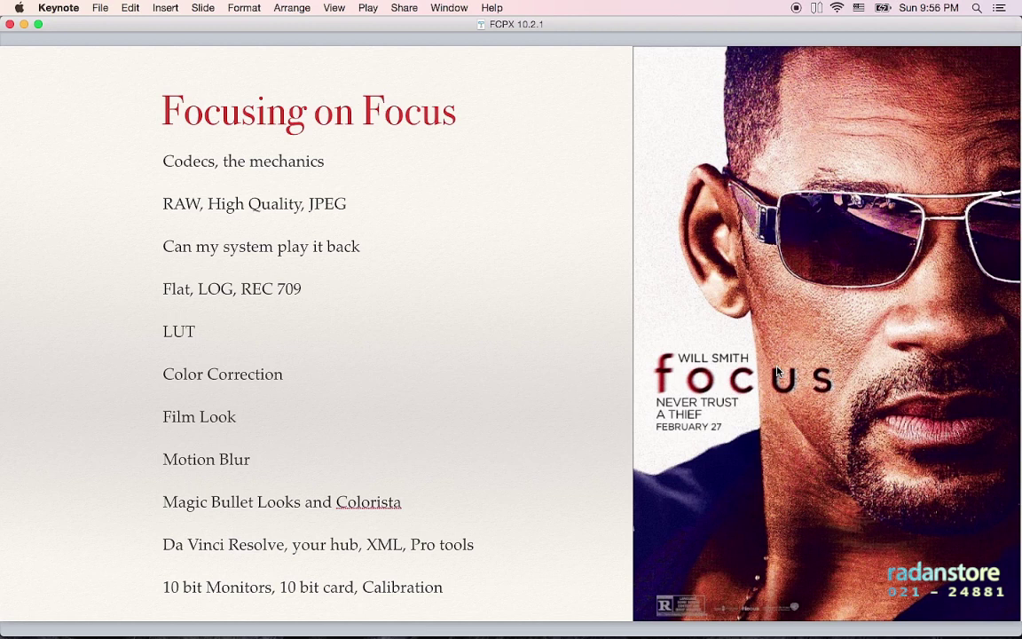
pyautogui.press('super+Tab')
pyautogui.press('super+Tab')
pyautogui.press('super+Tab')
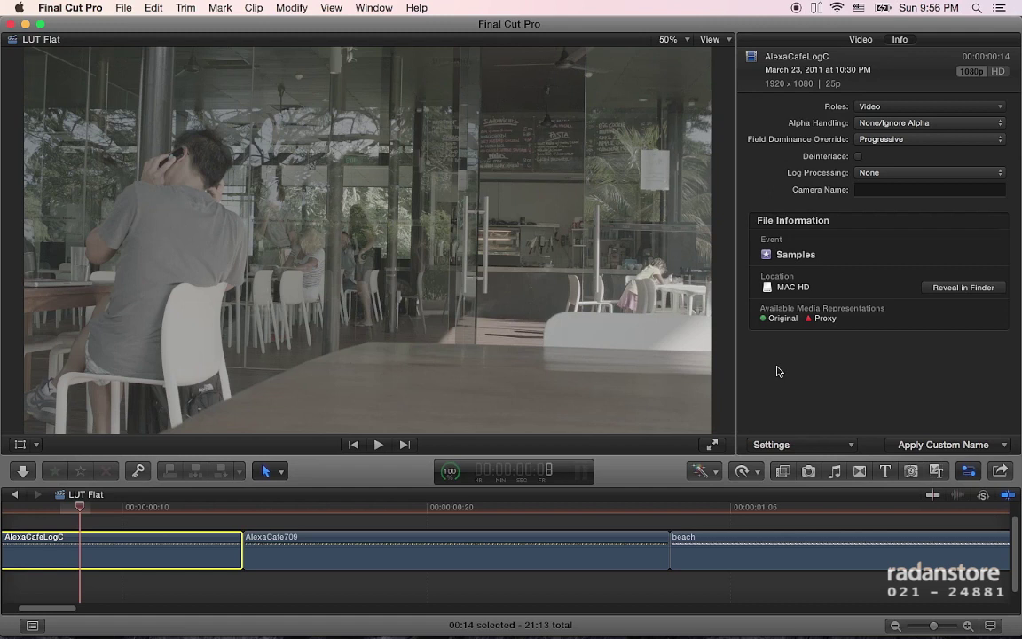
pyautogui.click(328, 509)
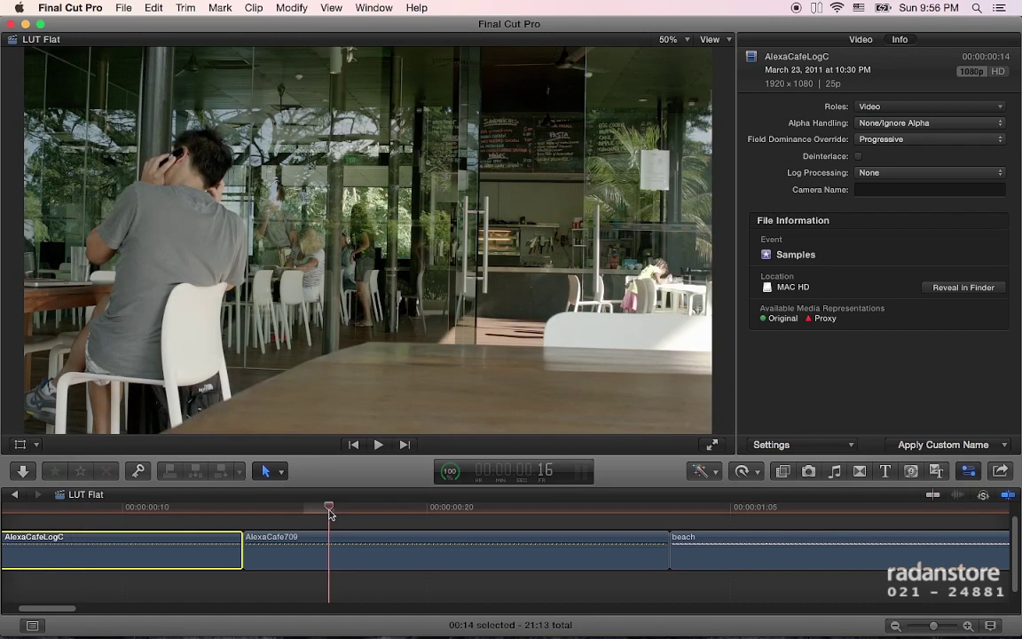
pyautogui.click(213, 515)
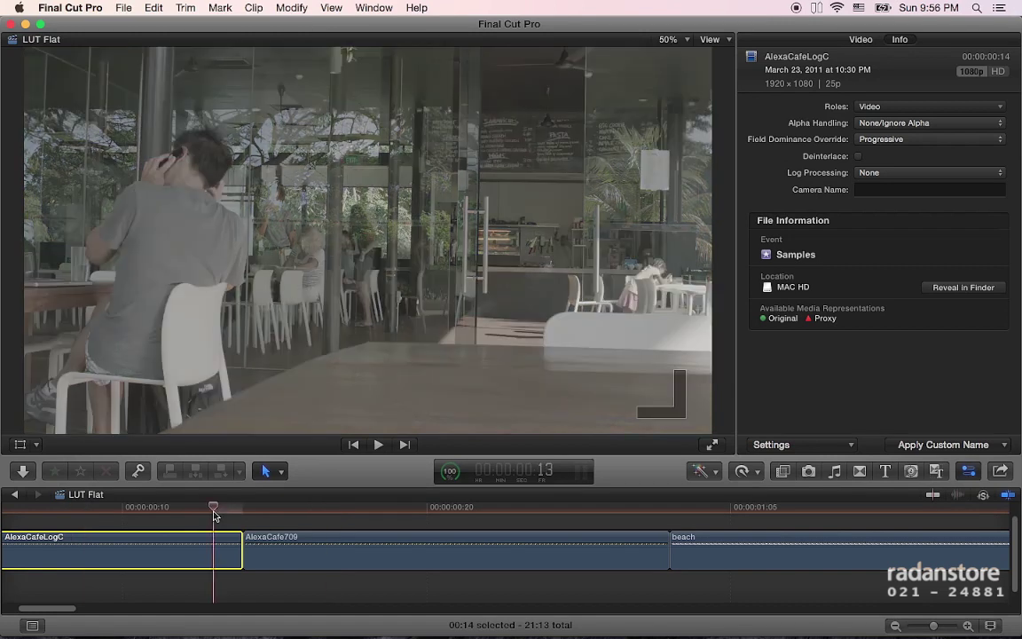